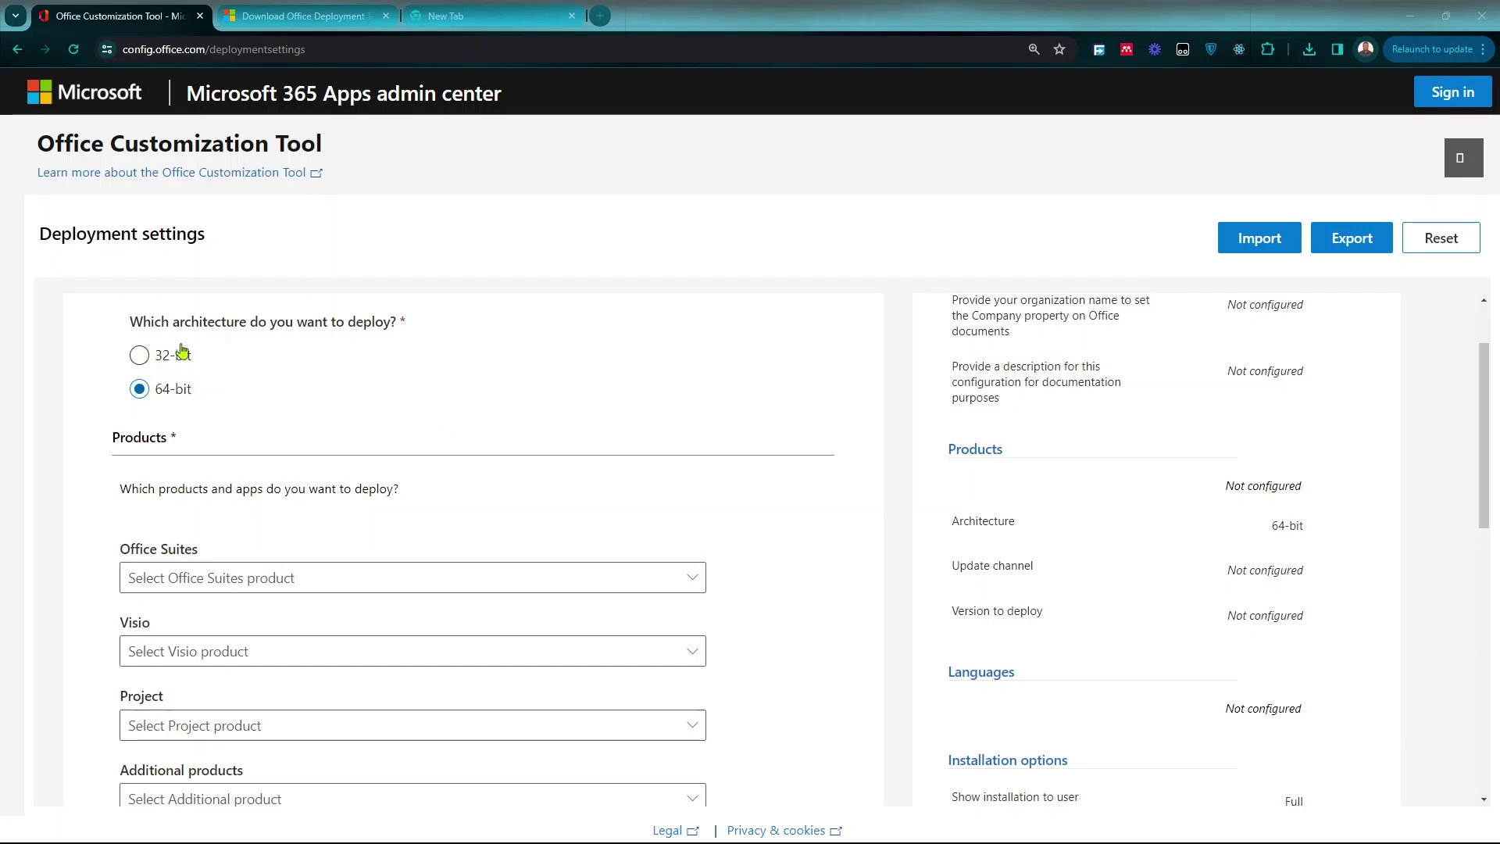
# Choose Office LTSC Professional Plus 2021 - Volume License as the Office suite, keep the default channel and apps, and proceed to the language settings.
pyautogui.click(322, 578)
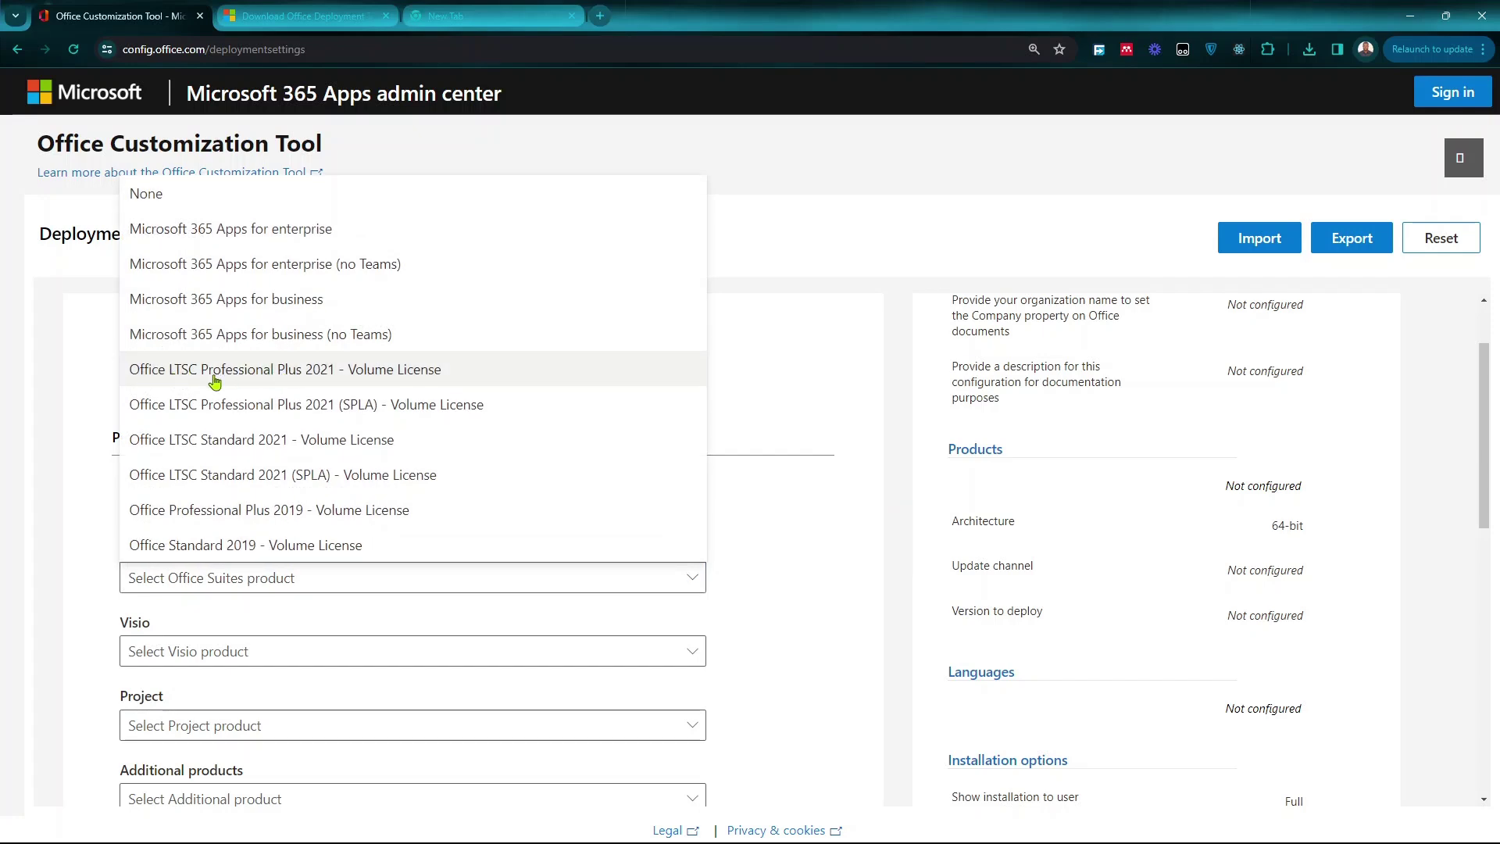
pyautogui.click(250, 374)
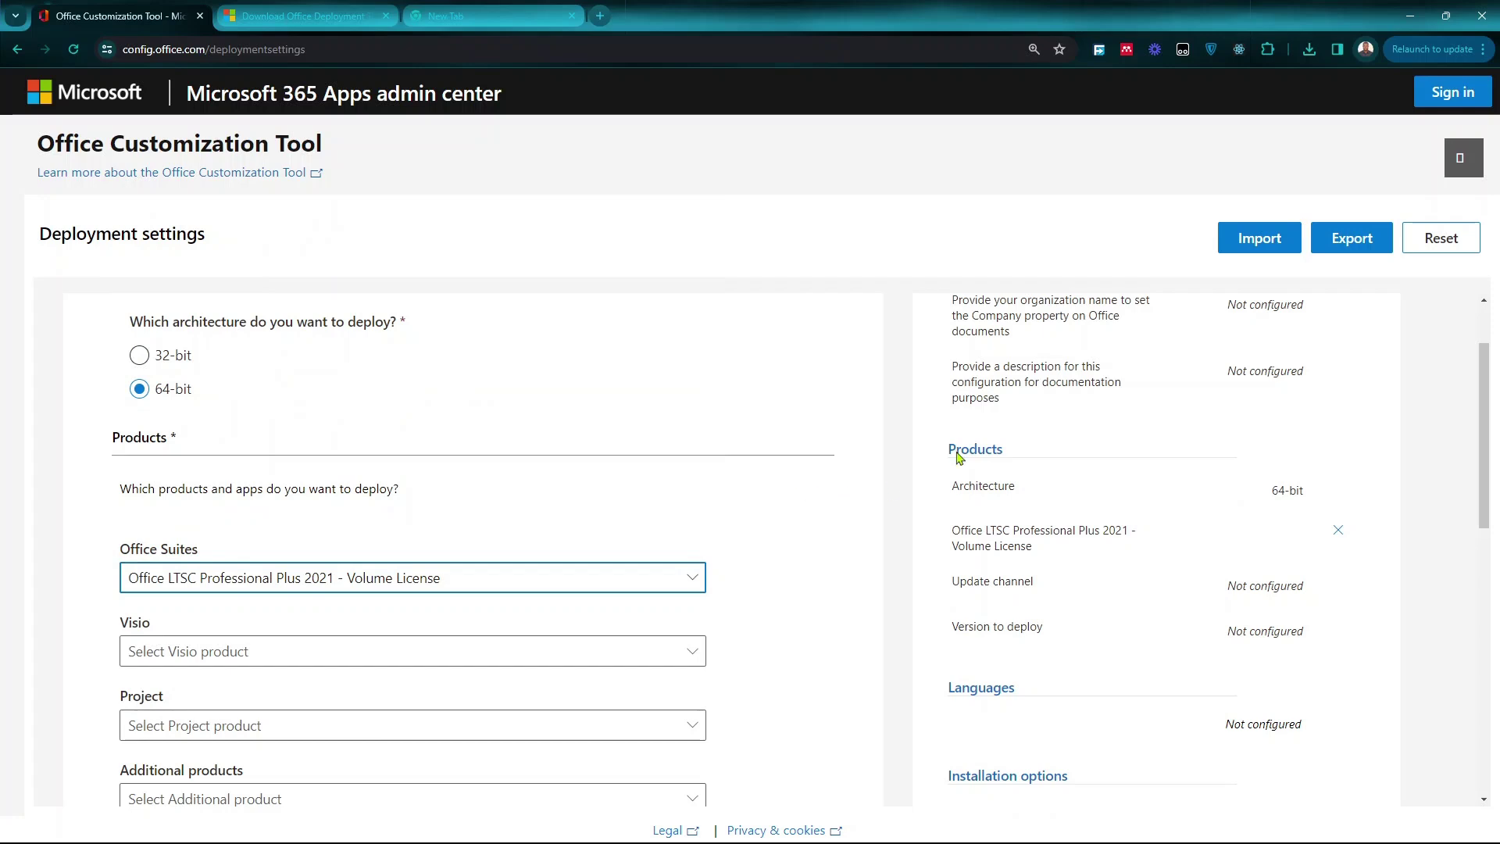
pyautogui.scroll(-4, 1465, 492)
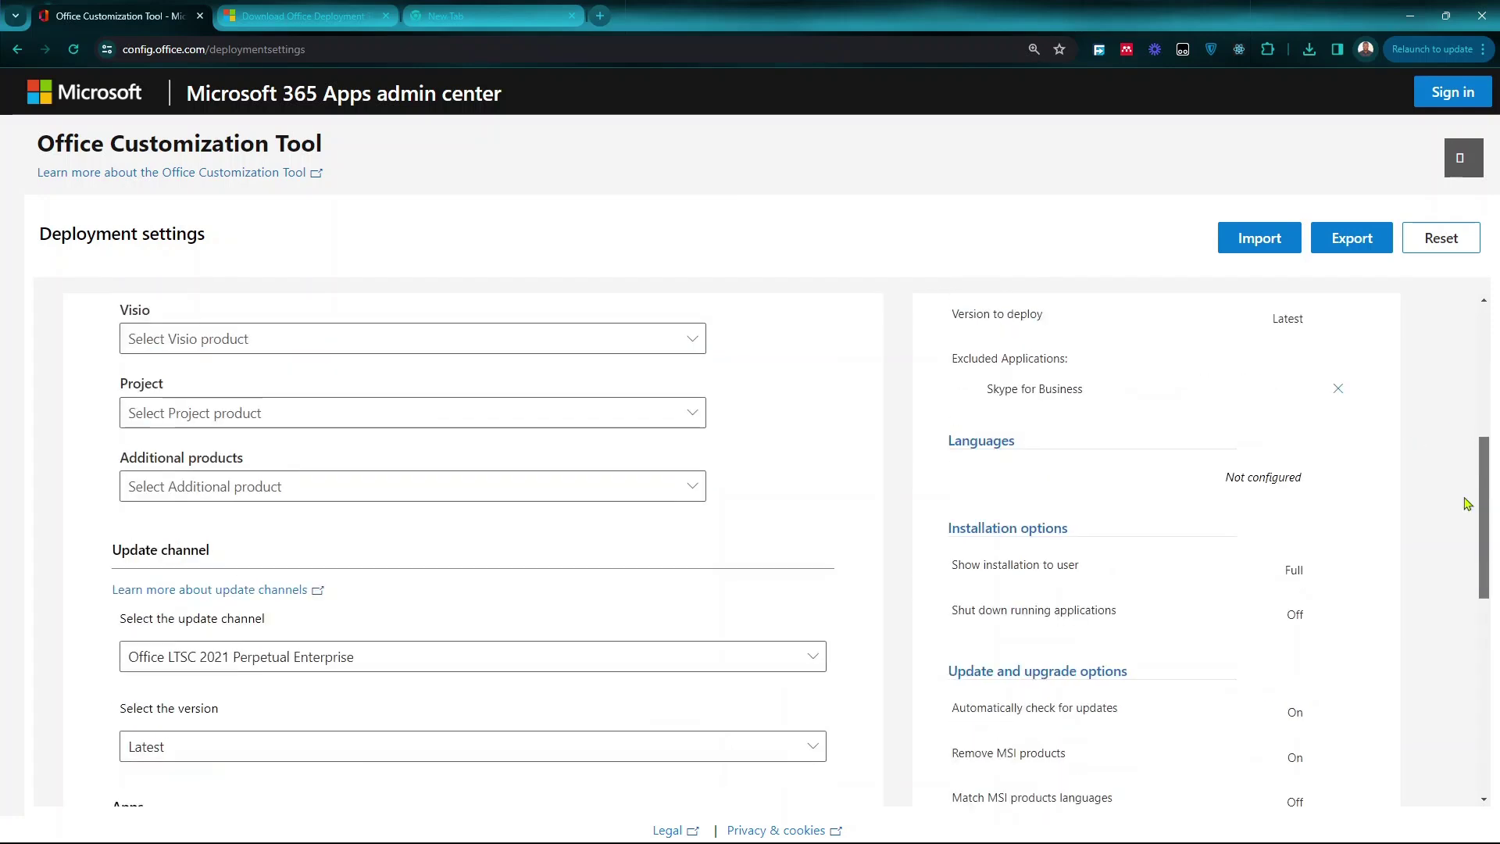
pyautogui.scroll(2, 1467, 515)
pyautogui.scroll(-4, 1474, 563)
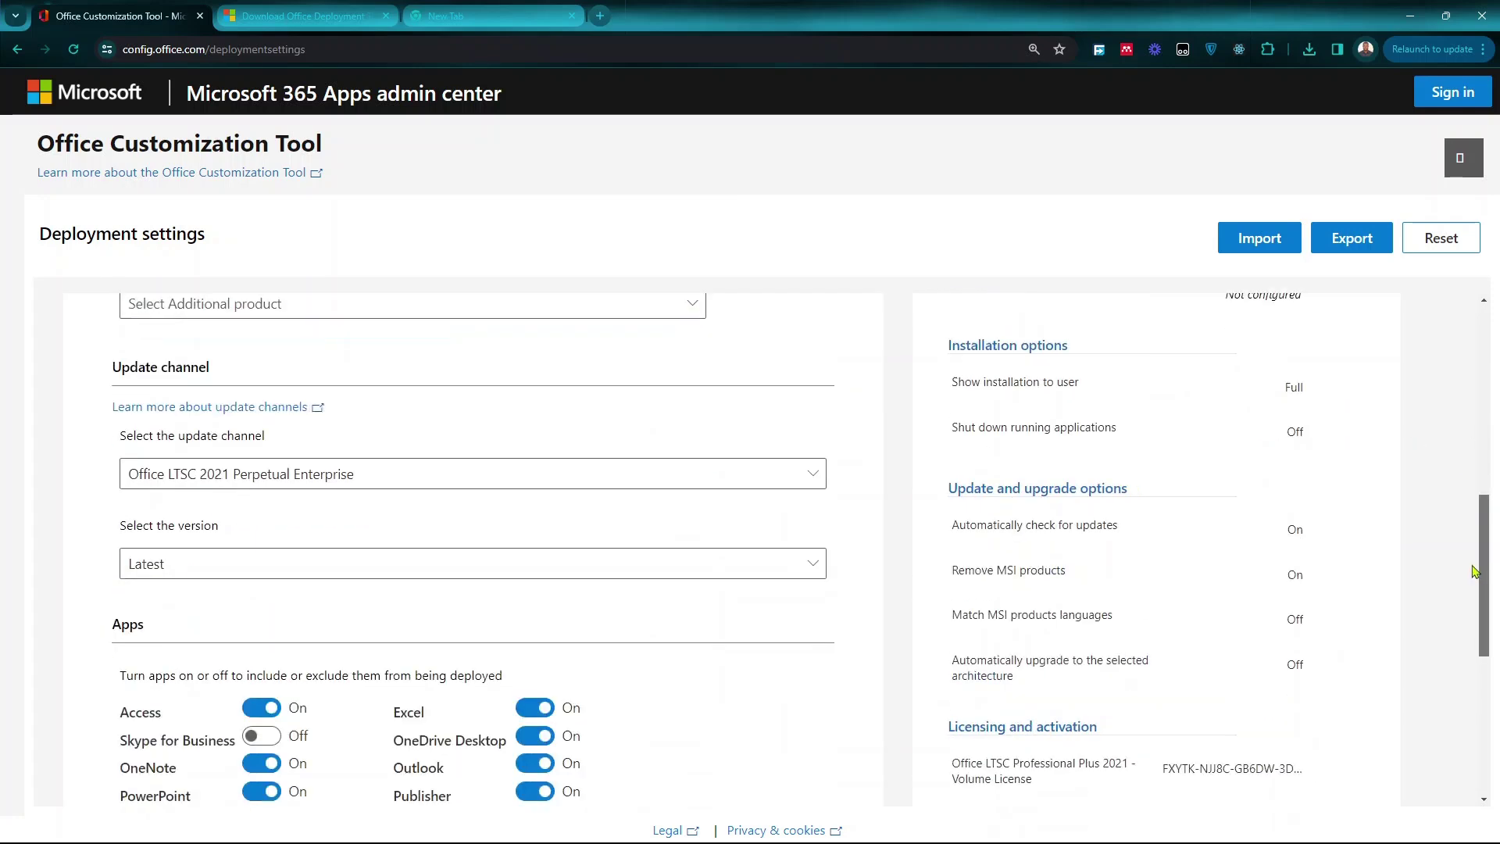
pyautogui.scroll(-3, 1475, 571)
pyautogui.scroll(-1, 1474, 625)
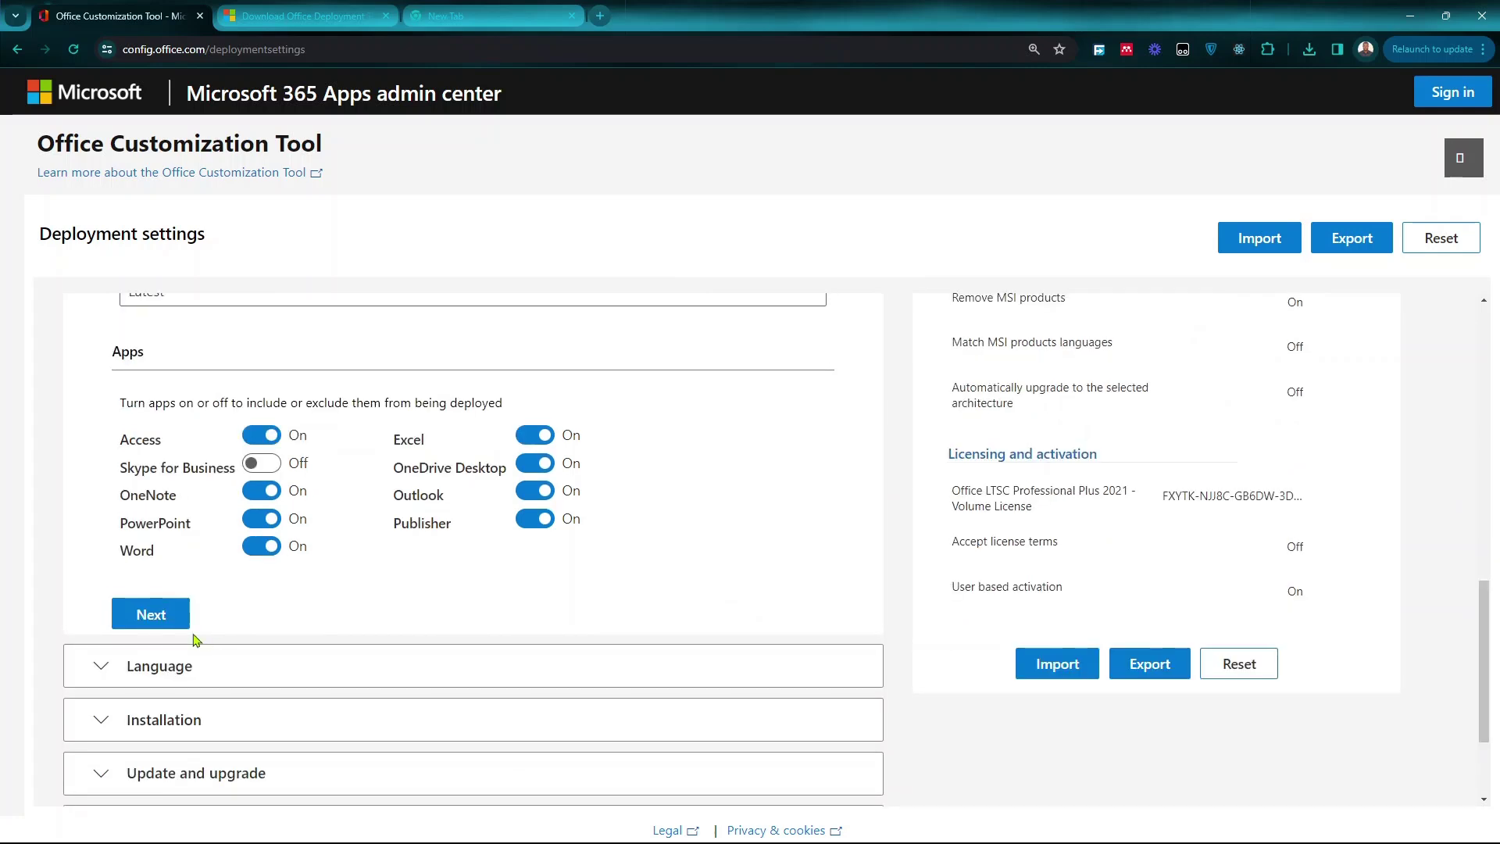
pyautogui.click(153, 619)
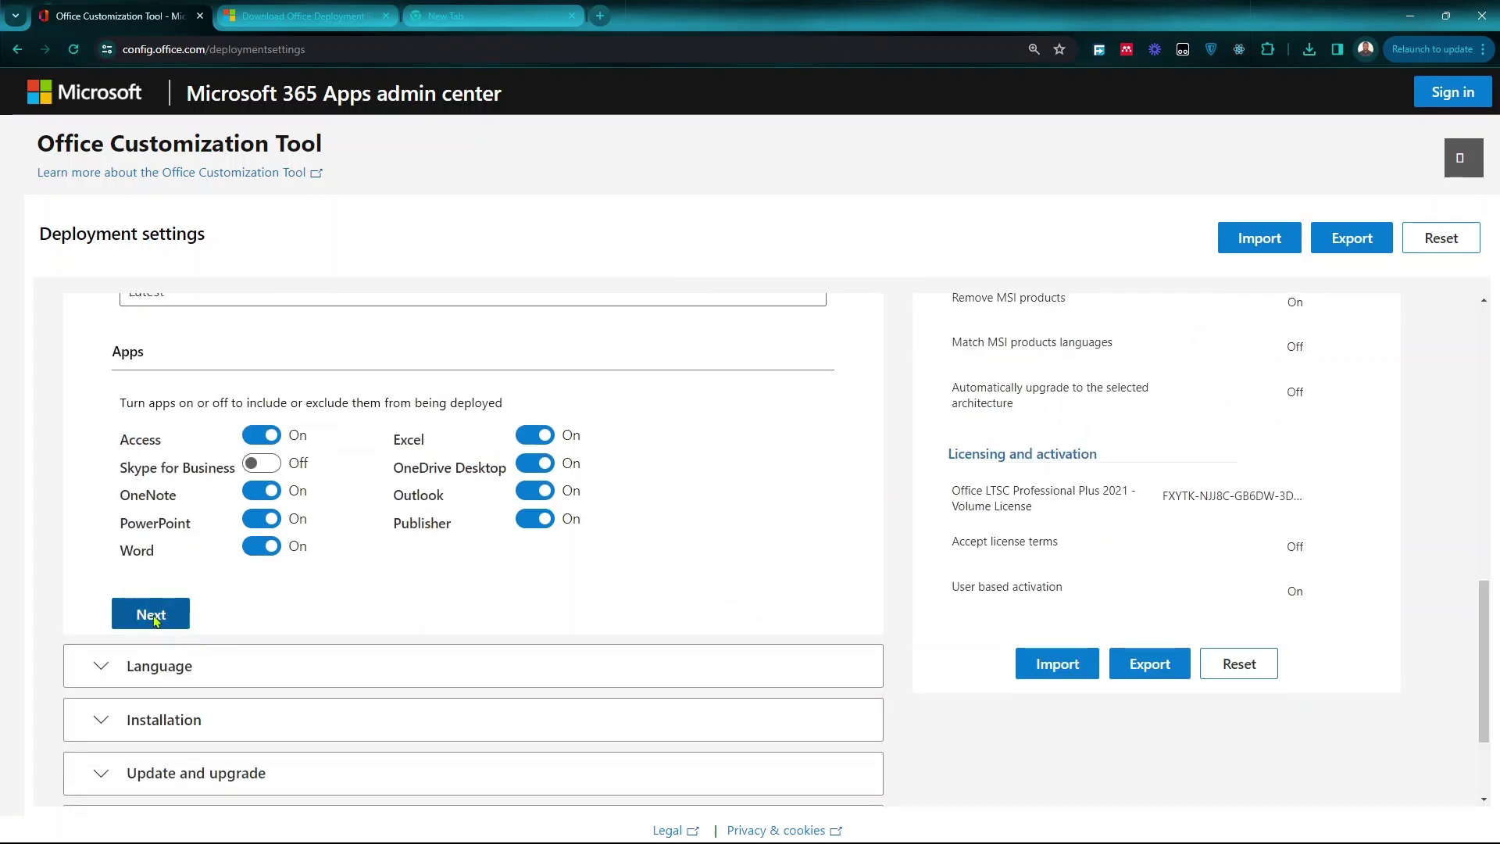
# Set the primary language to English (United States) and proceed to the installation options.
pyautogui.scroll(-3, 1484, 452)
pyautogui.moveTo(1482, 447); pyautogui.dragTo(1489, 450)
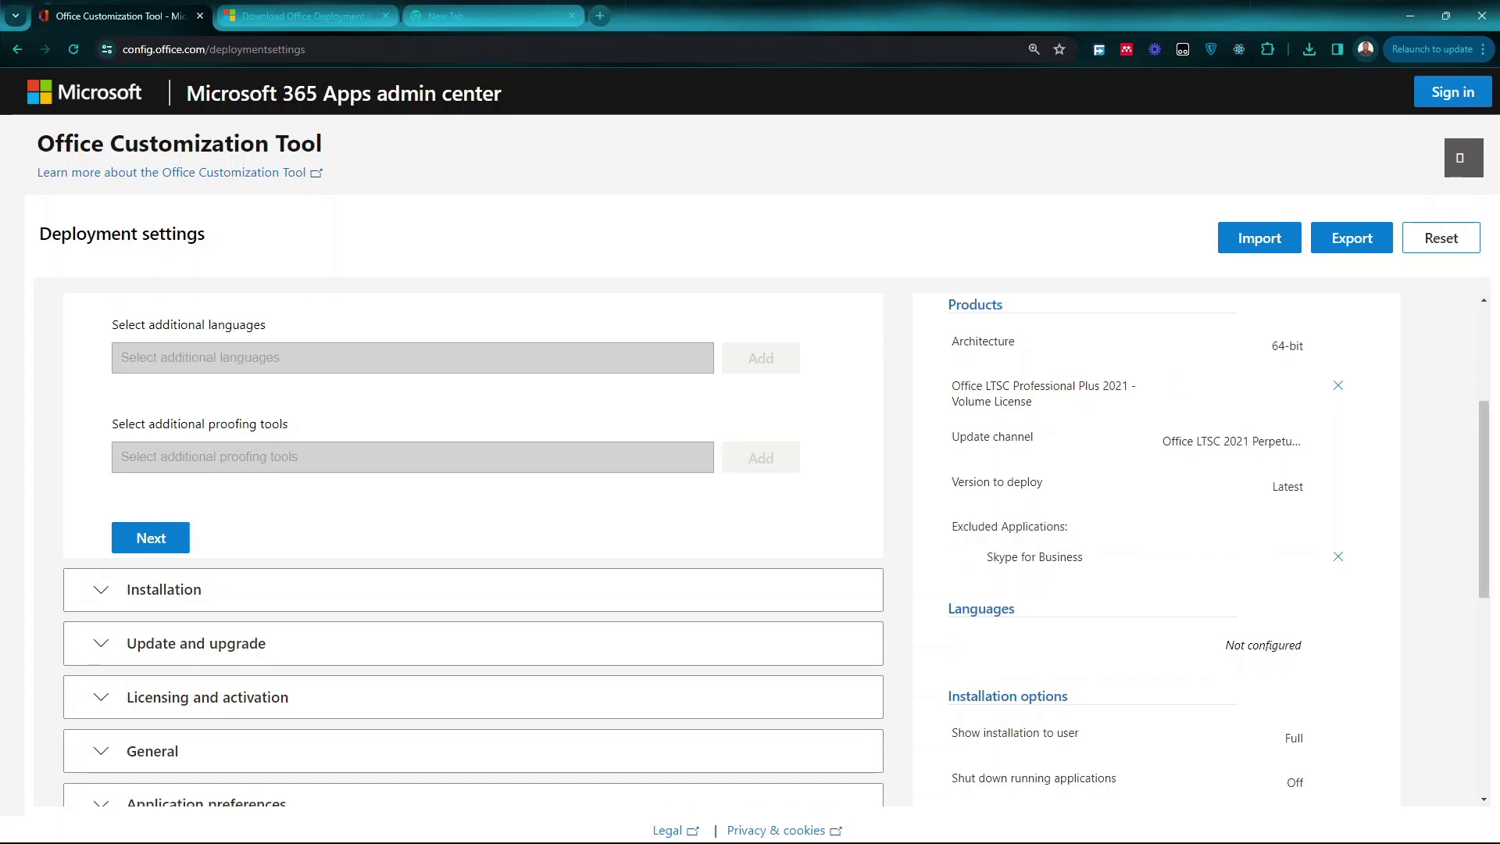
pyautogui.moveTo(1490, 455); pyautogui.dragTo(1481, 373)
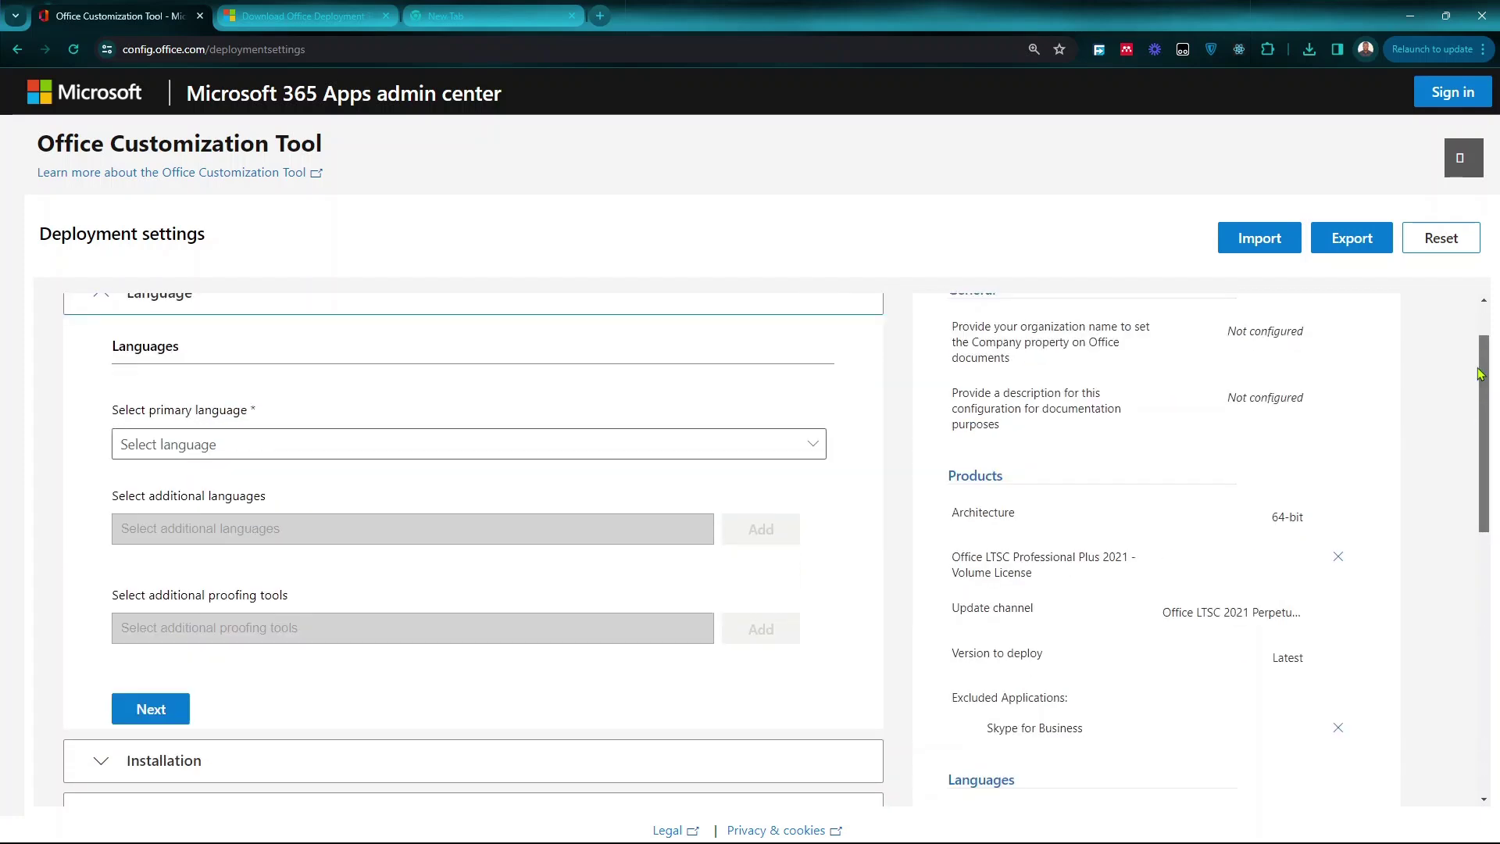
pyautogui.click(810, 442)
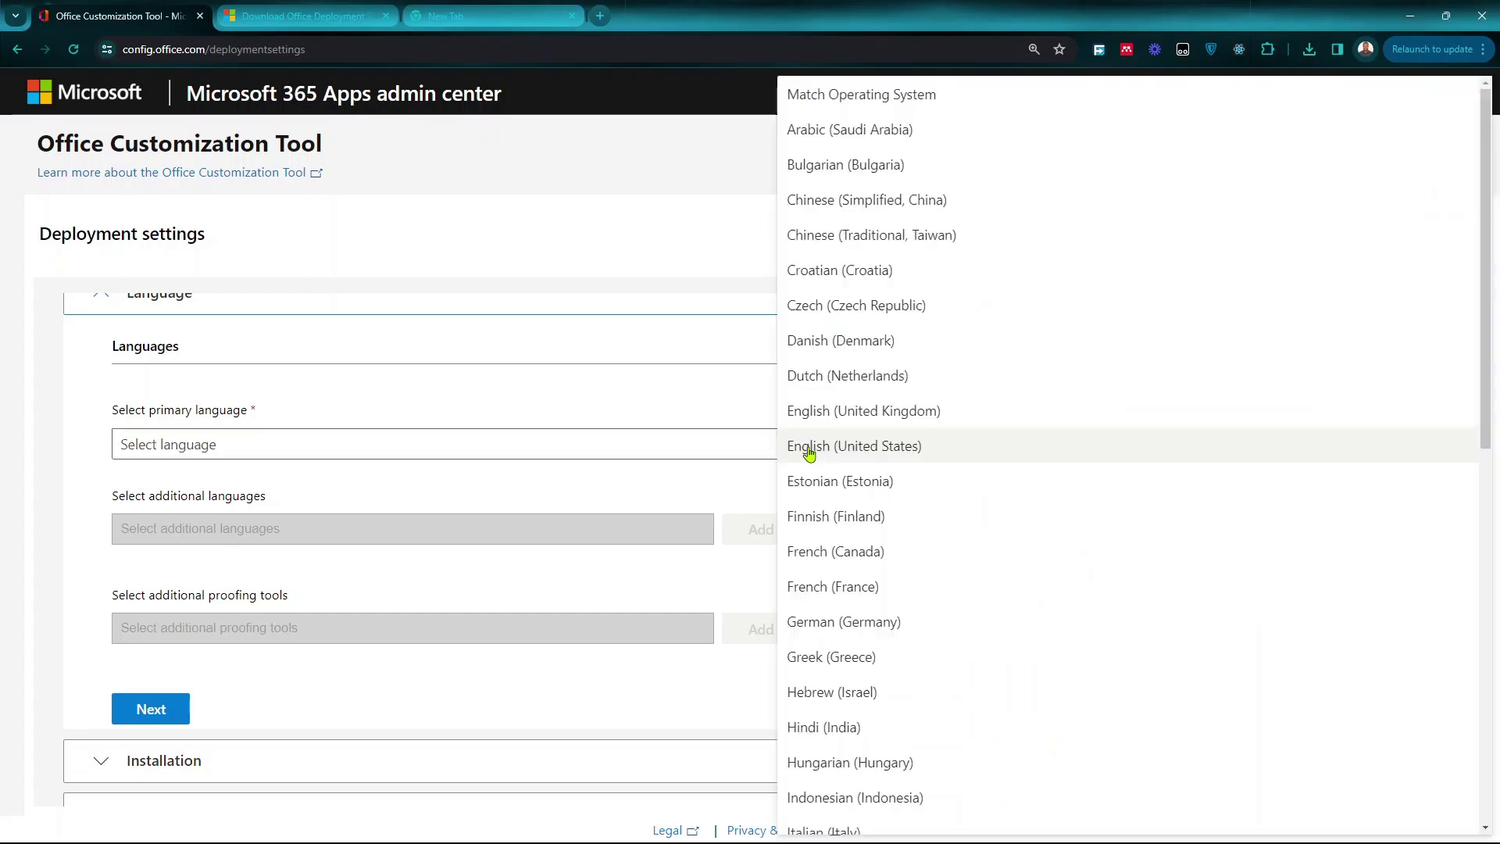
pyautogui.click(868, 452)
pyautogui.moveTo(1489, 404); pyautogui.dragTo(1489, 468)
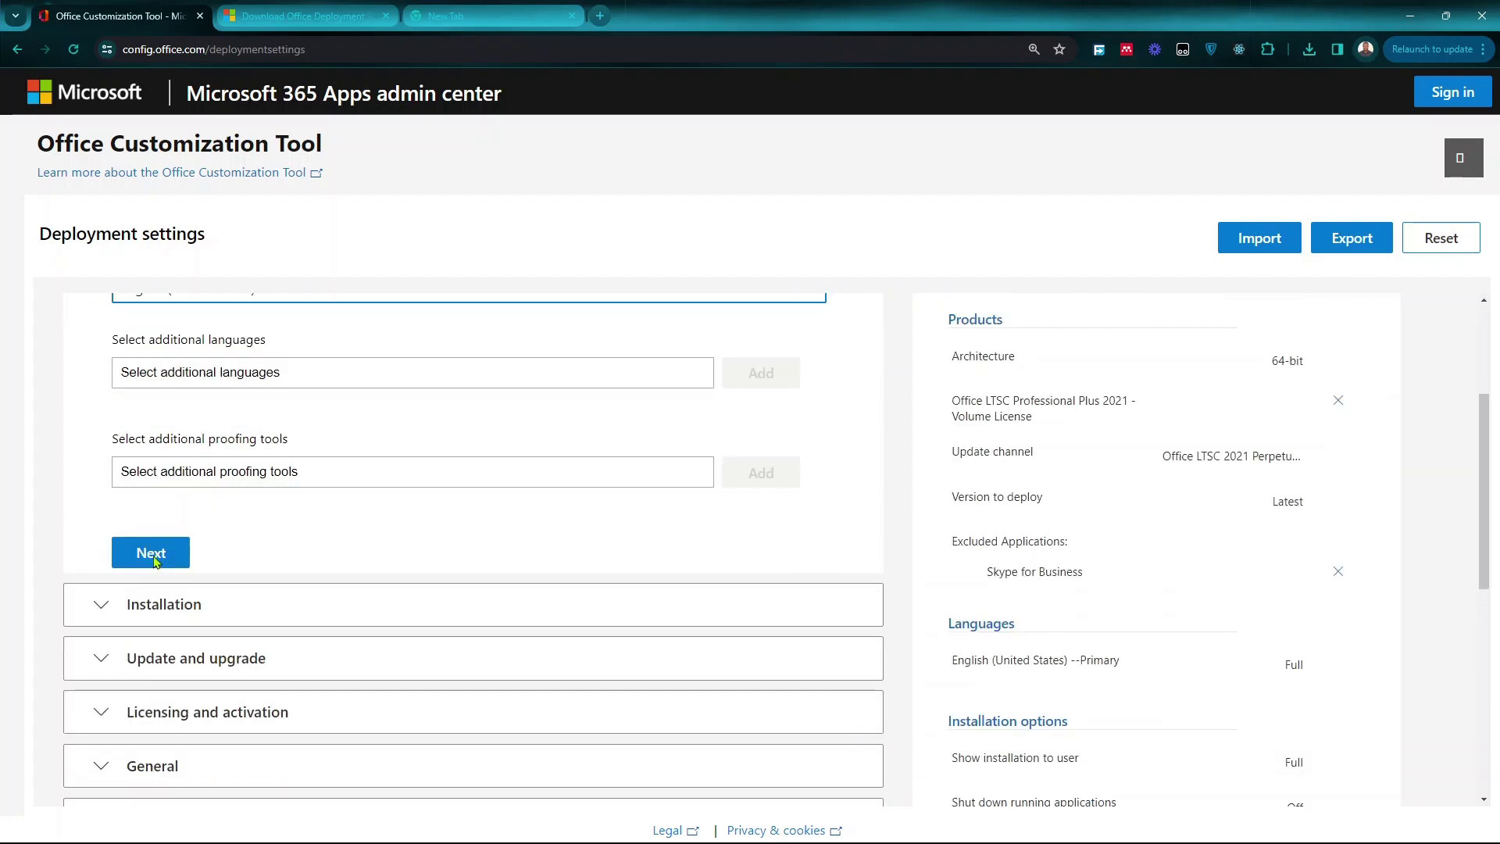
pyautogui.click(153, 553)
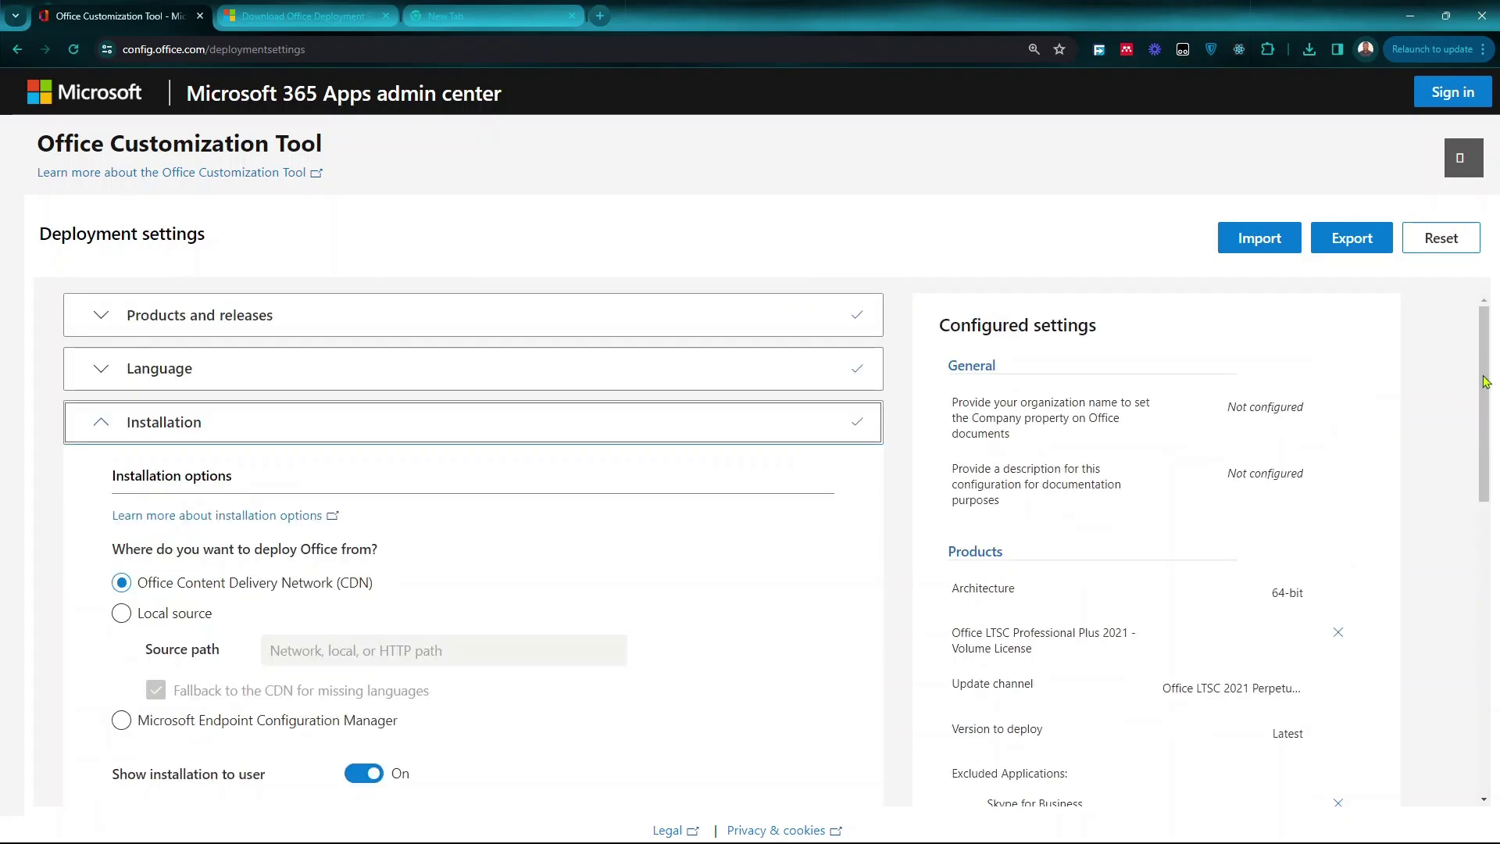
# Keep the default installation options with the Office Content Delivery Network (CDN) as source and proceed to the update and upgrade options.
pyautogui.moveTo(1487, 381); pyautogui.dragTo(1493, 480)
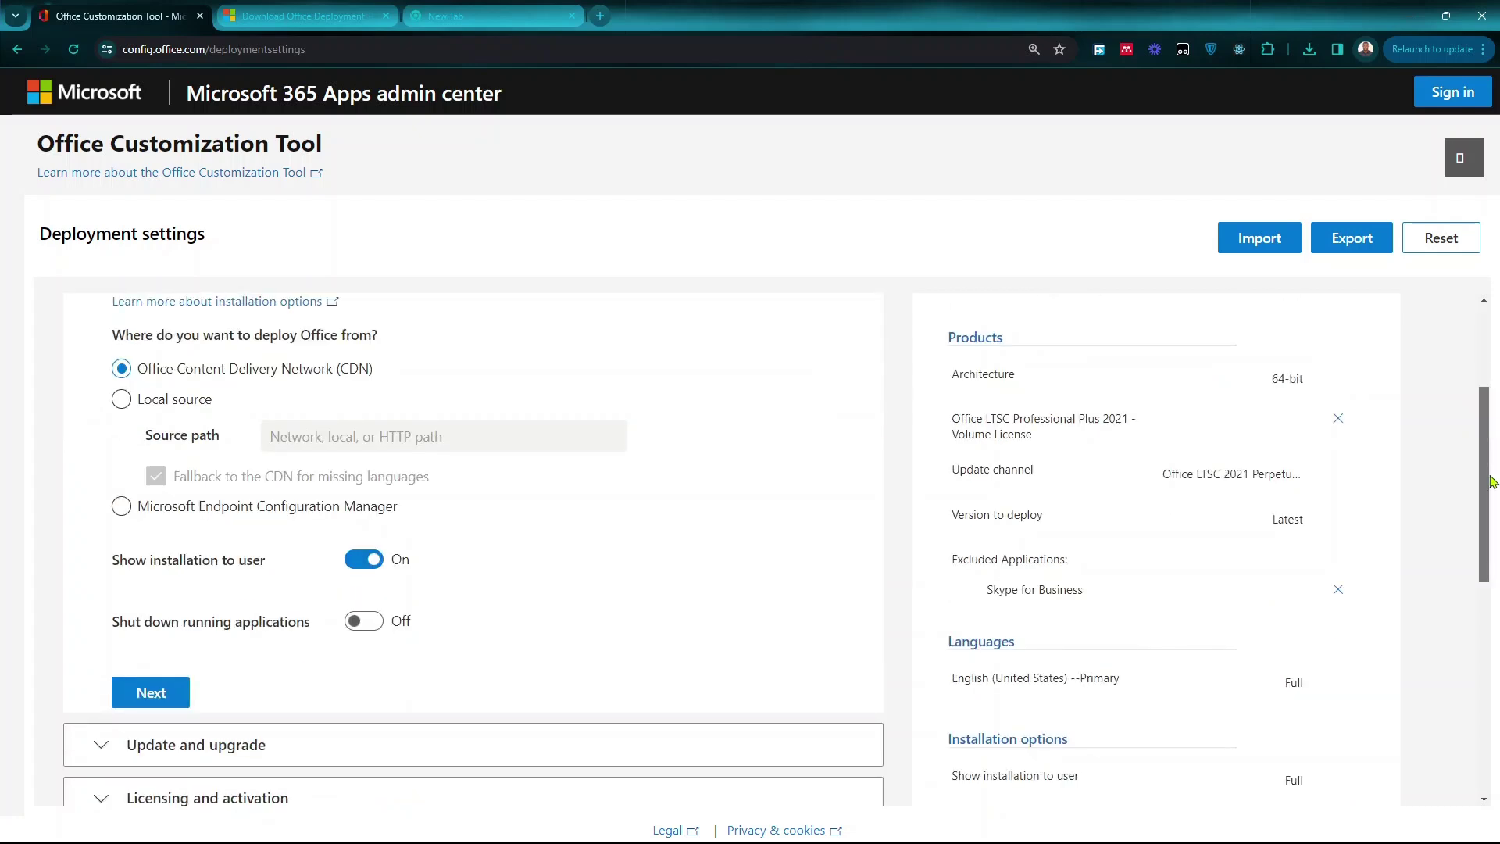
pyautogui.scroll(1, 1493, 480)
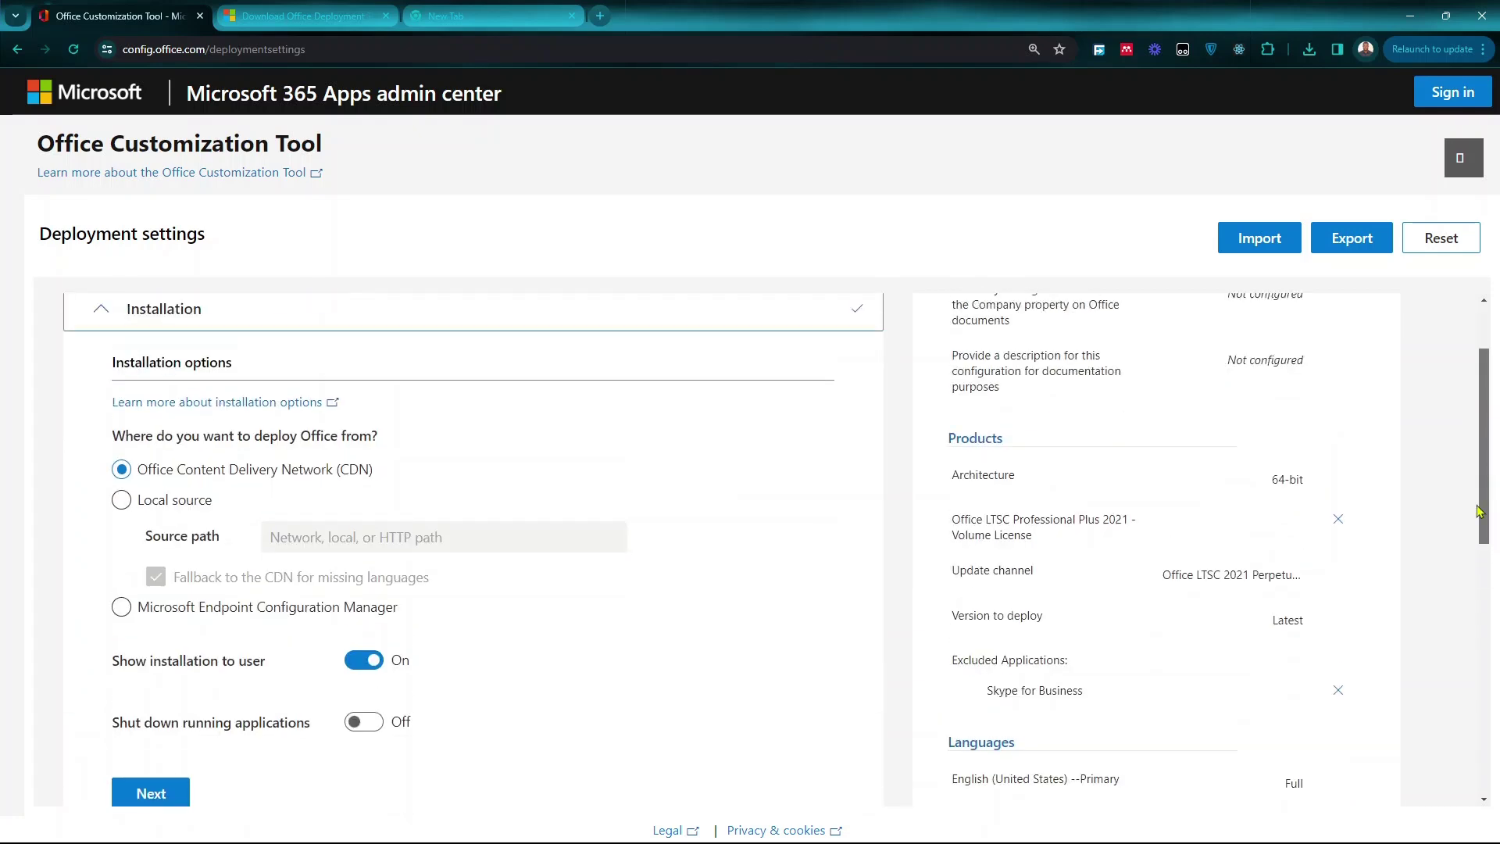
pyautogui.scroll(-3, 401, 600)
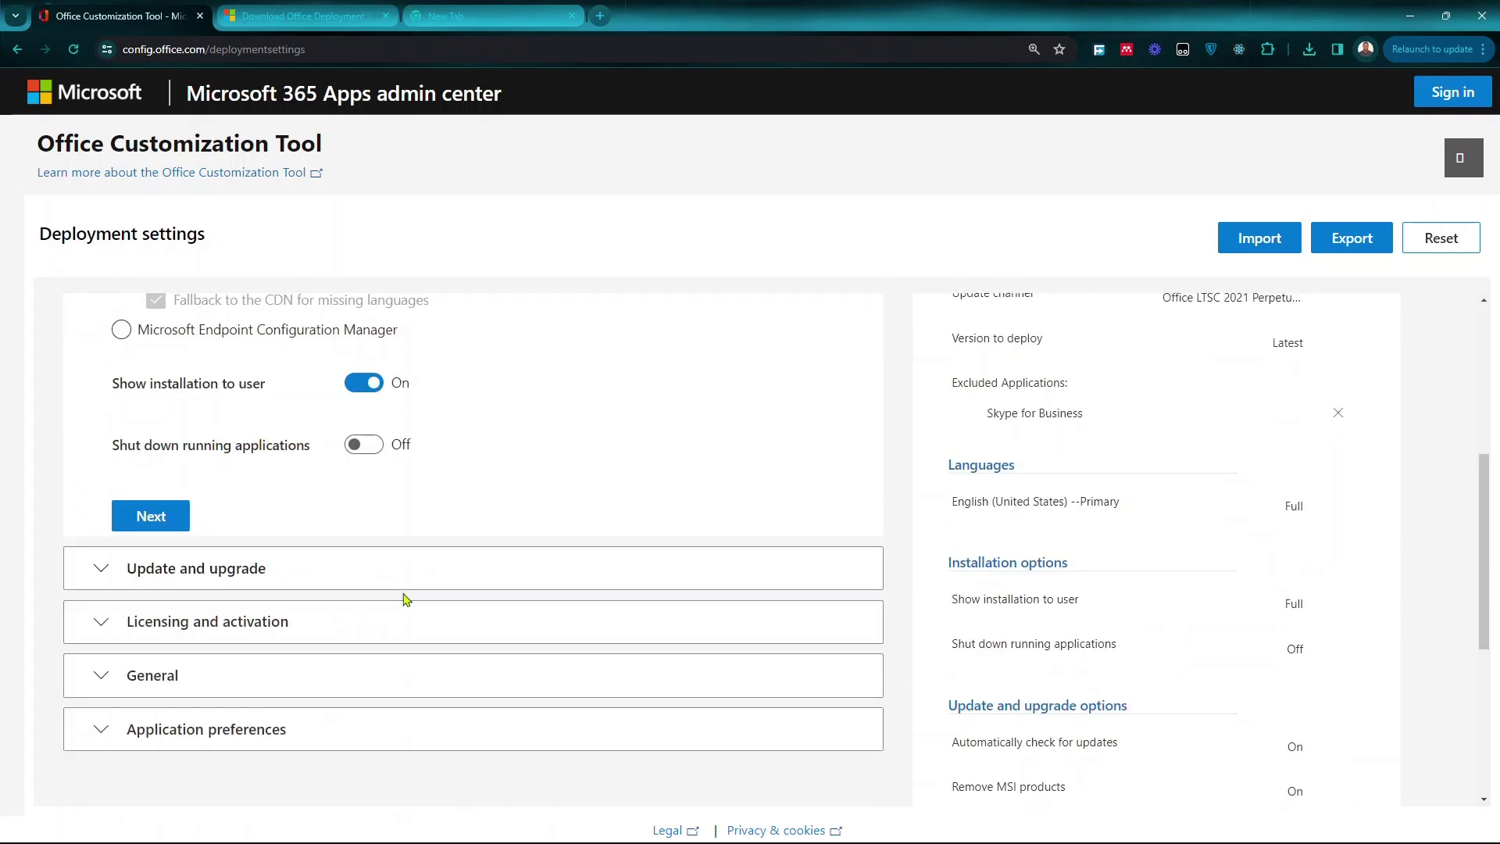
pyautogui.click(151, 516)
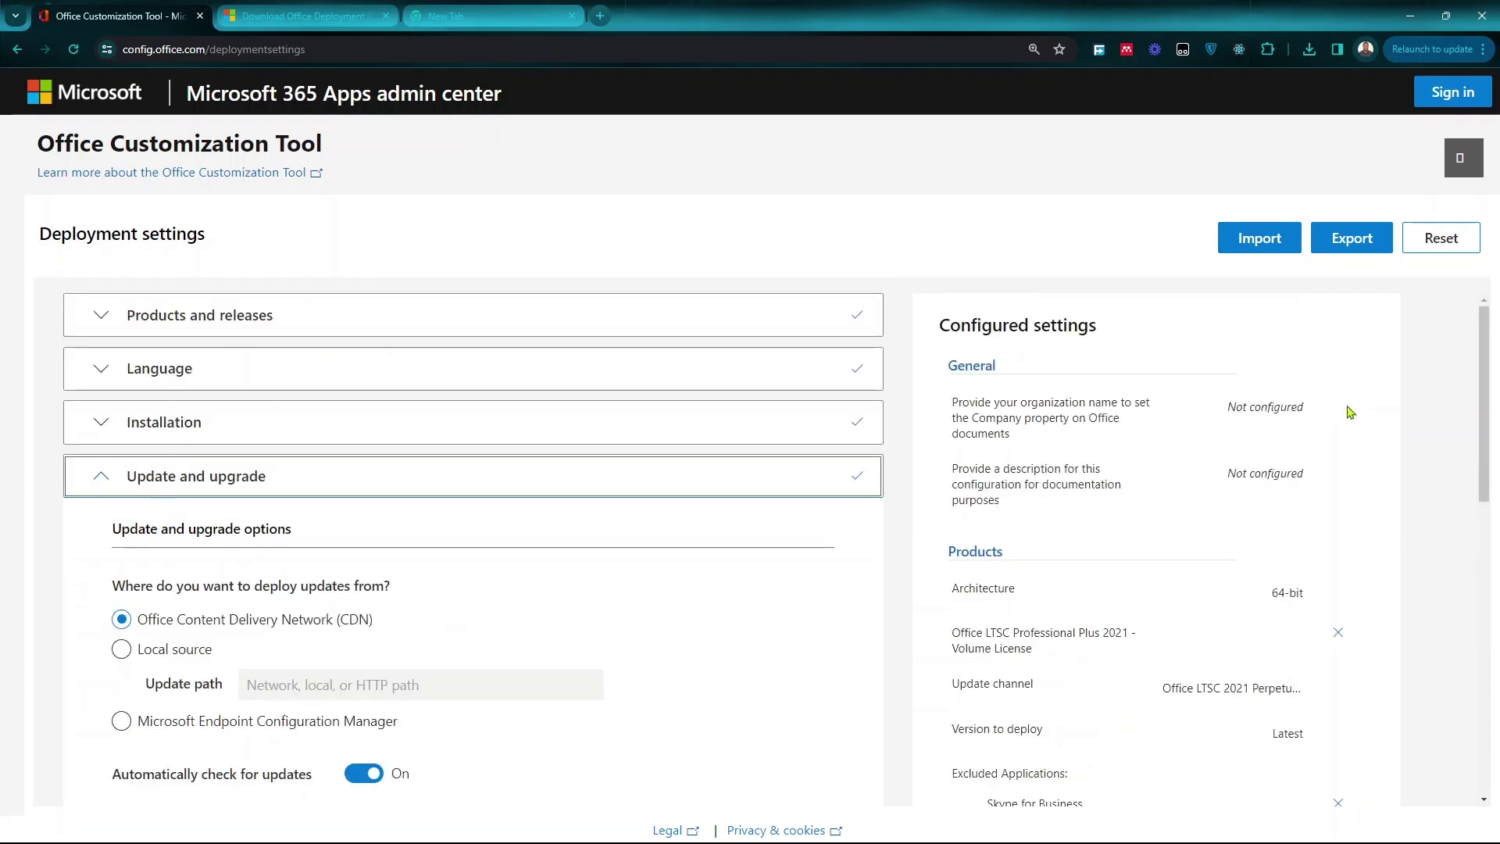
# Turn off uninstalling MSI versions of Office, including Visio and Project, and proceed to licensing and activation.
pyautogui.moveTo(1479, 357); pyautogui.dragTo(1490, 573)
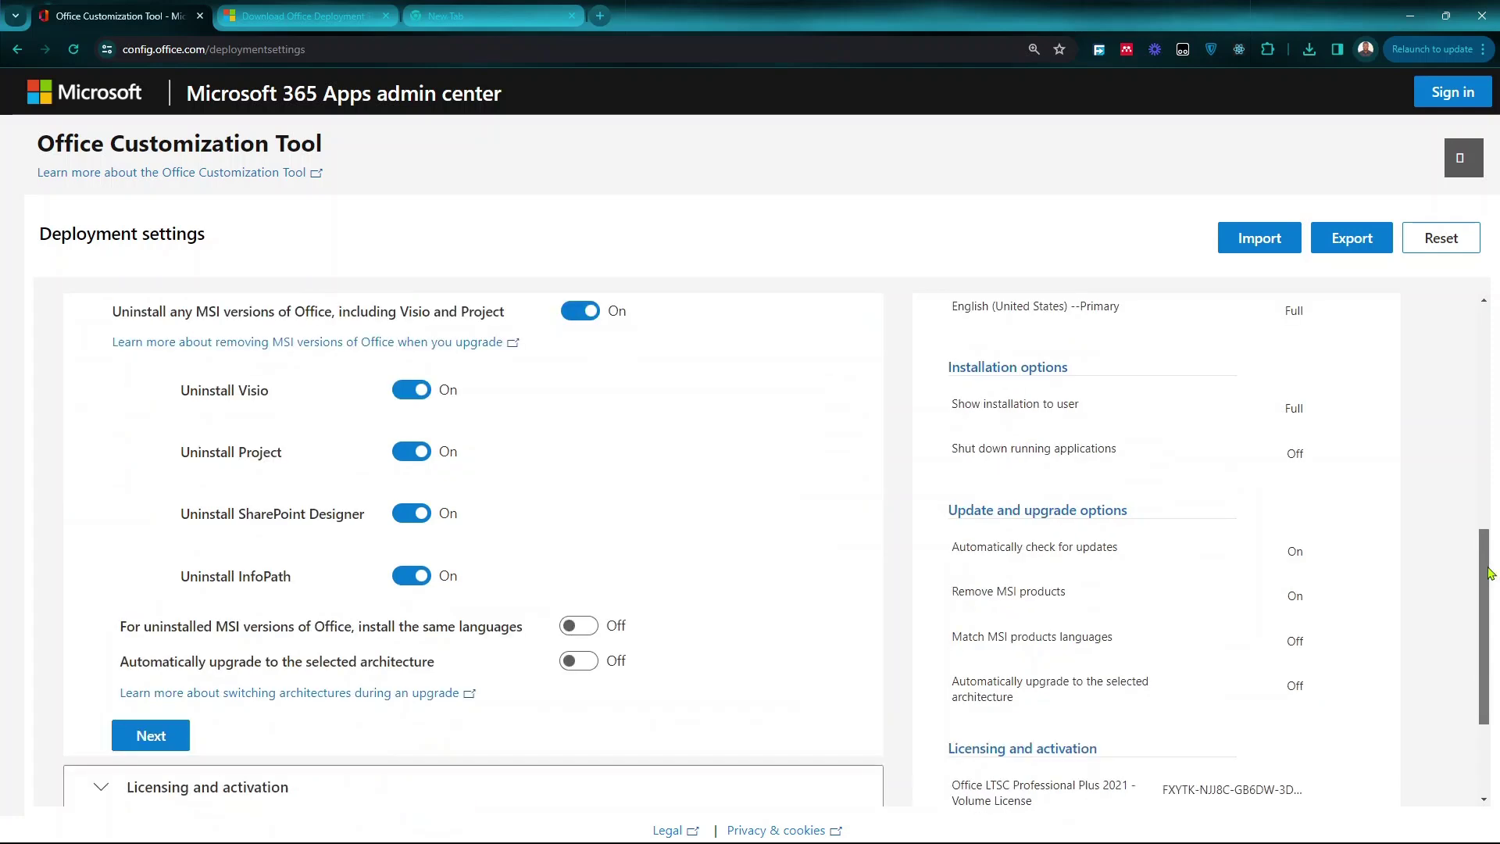
pyautogui.scroll(2, 214, 581)
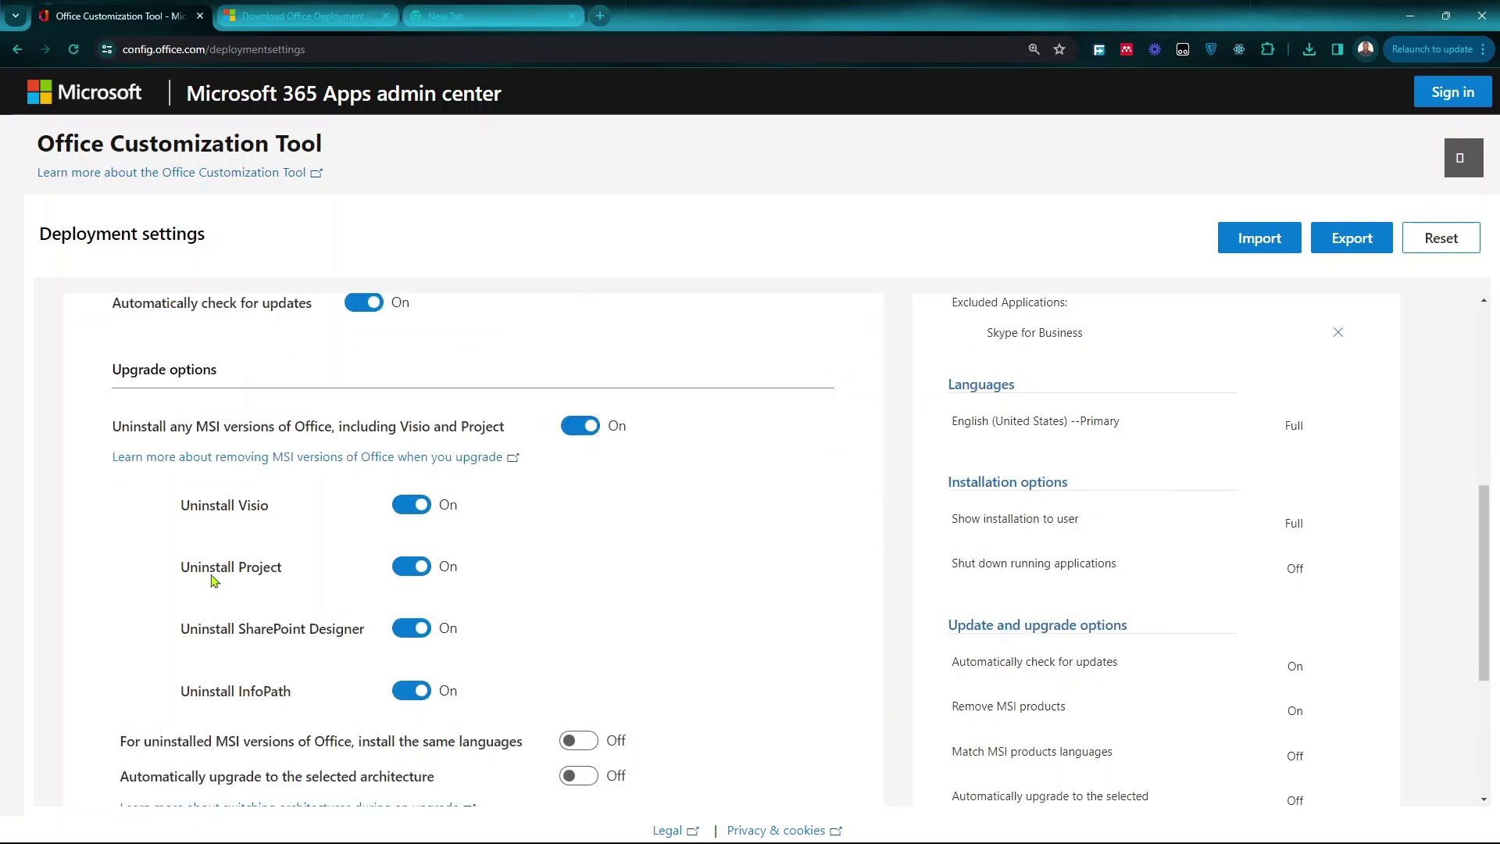
pyautogui.click(564, 434)
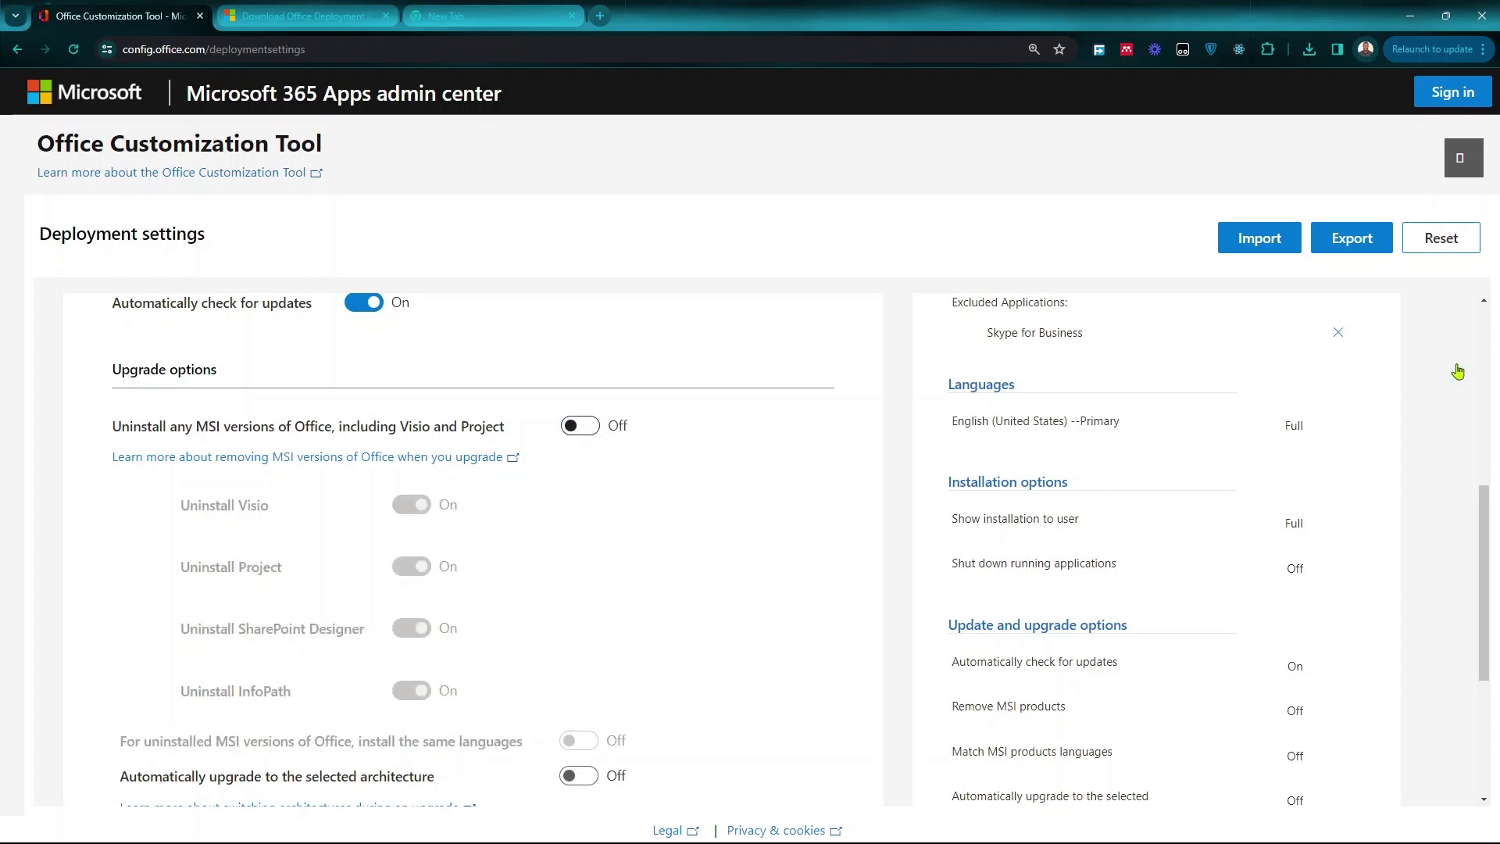
pyautogui.scroll(-3, 1489, 516)
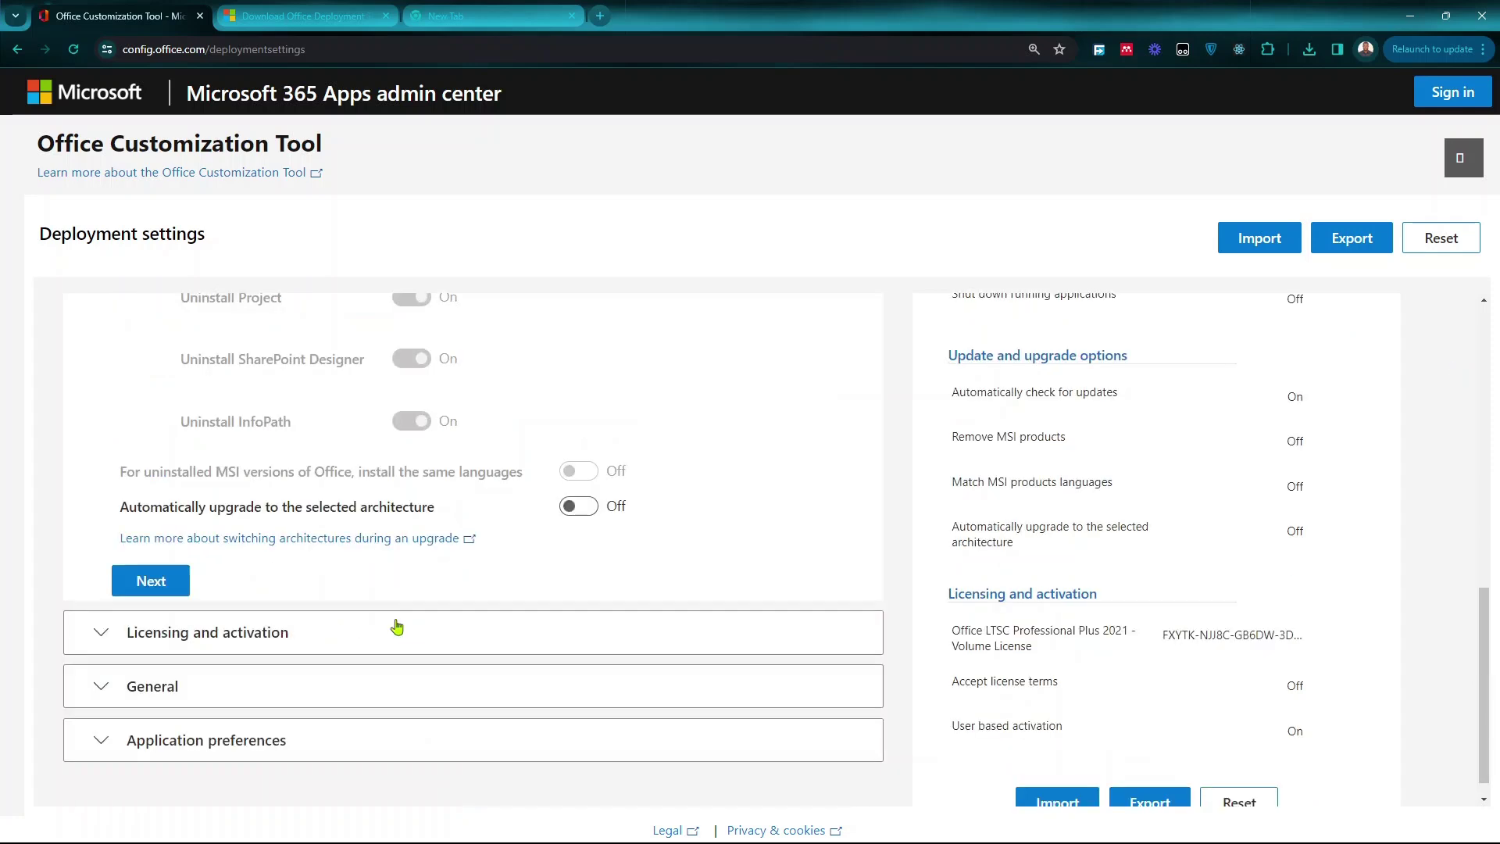
pyautogui.click(149, 582)
# Finish the remaining licensing, general and application preference sections with their default settings.
pyautogui.scroll(-5, 1486, 381)
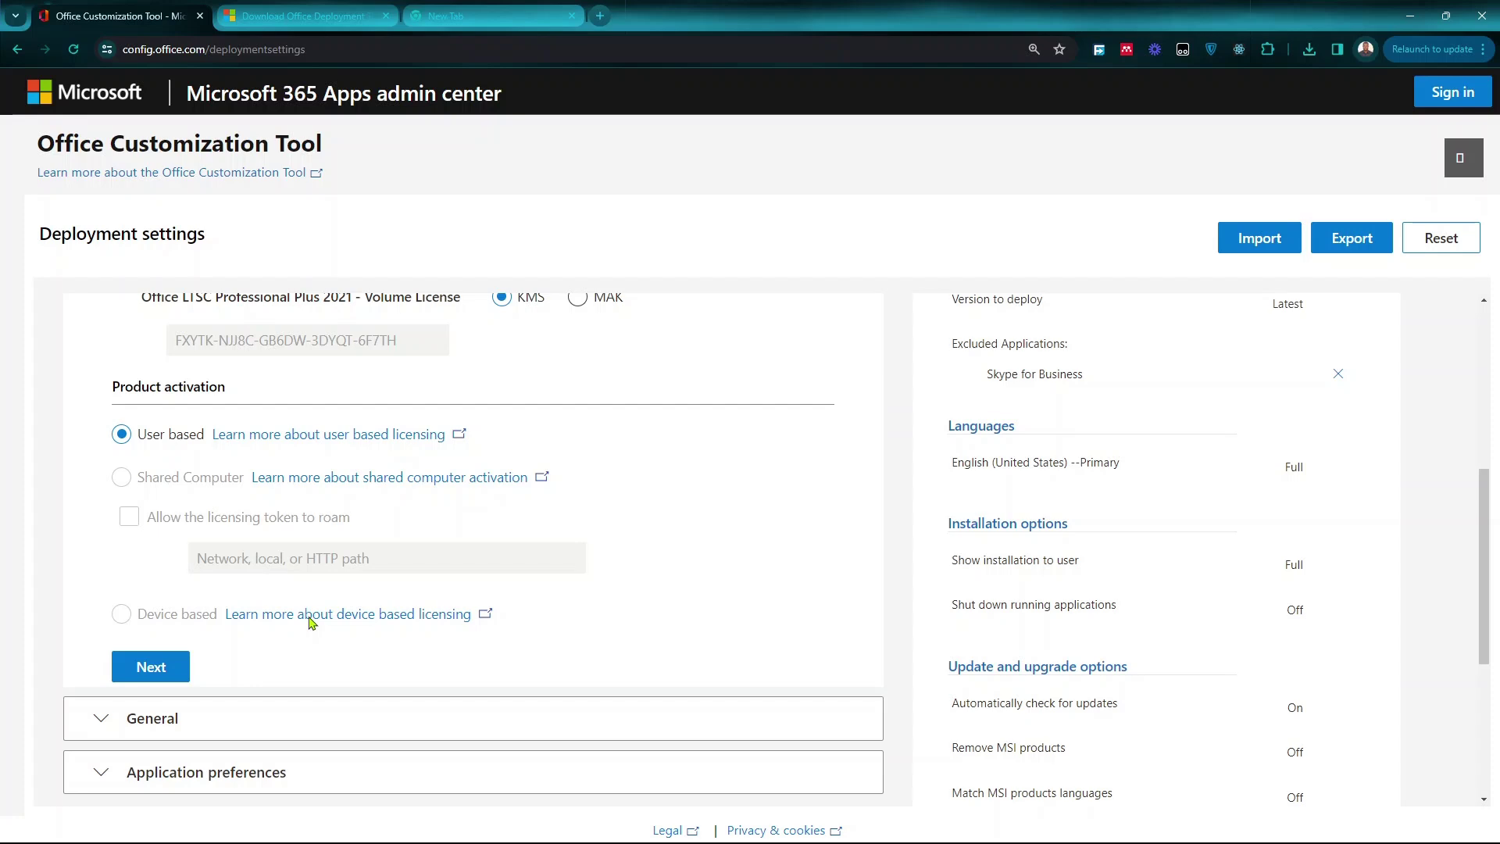
pyautogui.click(164, 665)
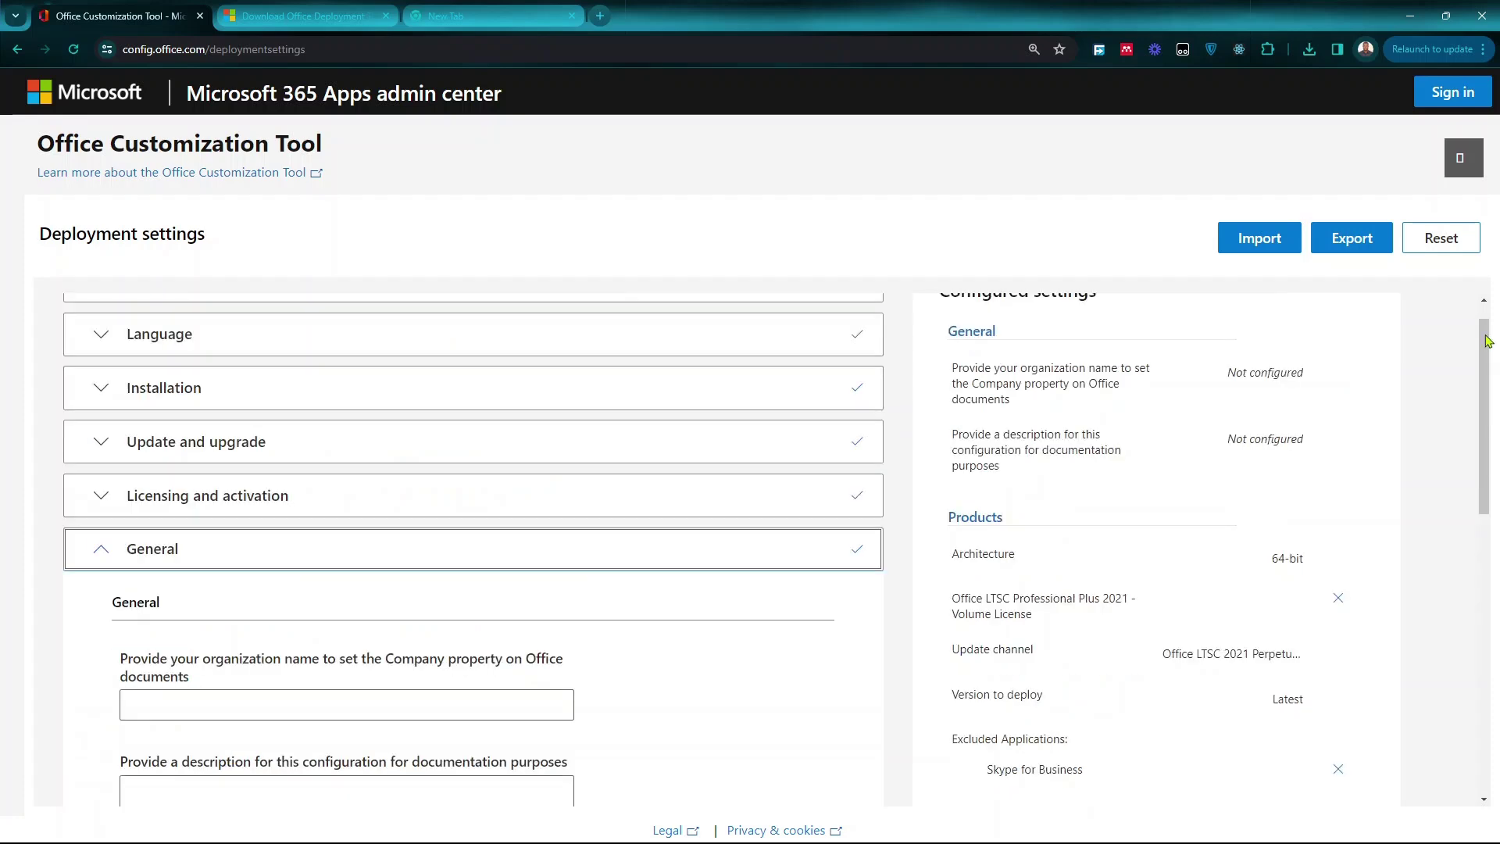
pyautogui.scroll(-10, 1487, 340)
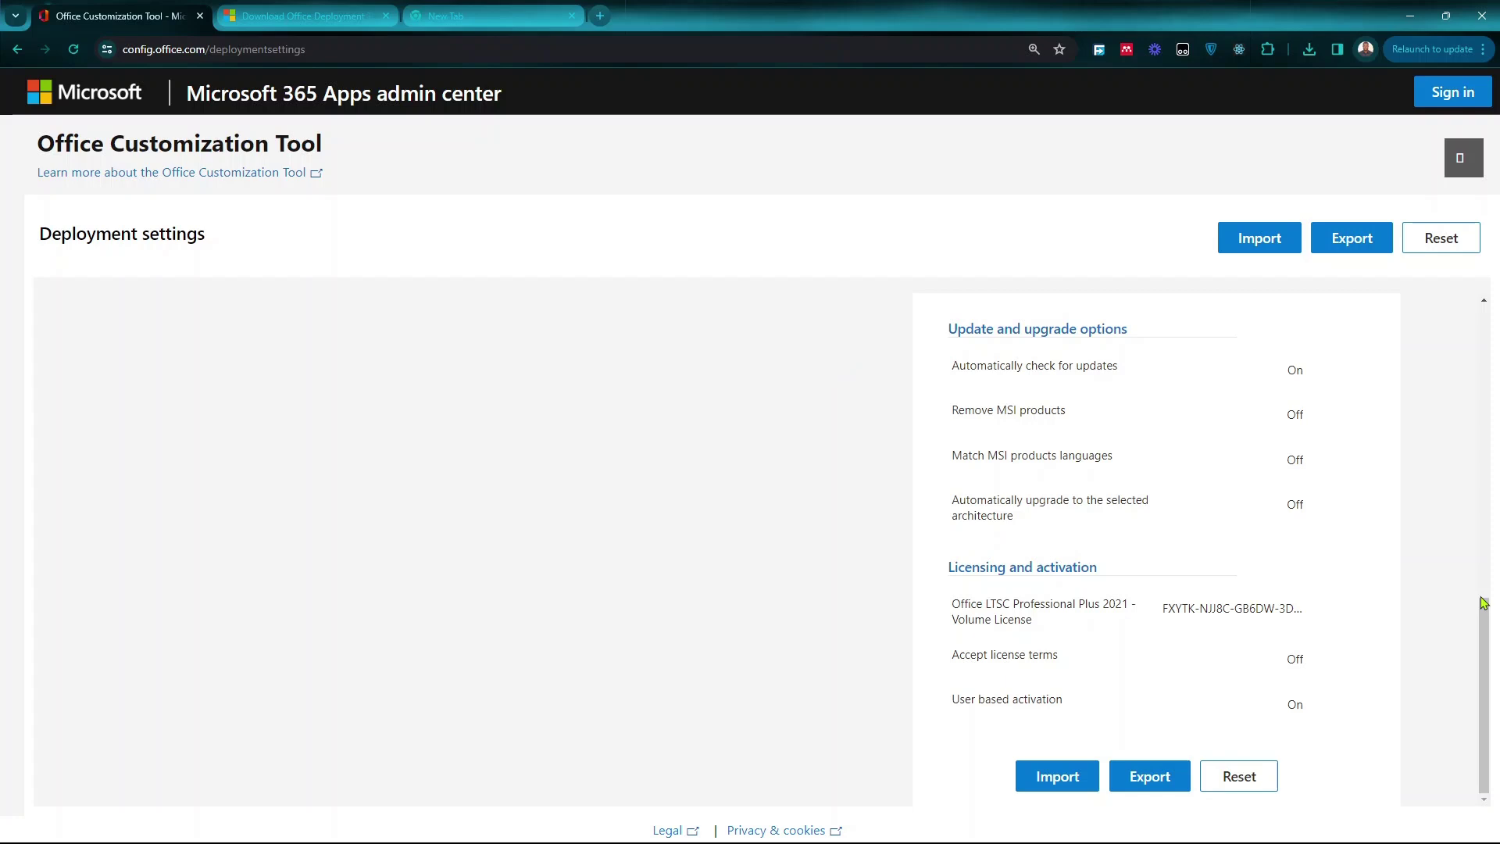
pyautogui.moveTo(1484, 603); pyautogui.dragTo(1484, 437)
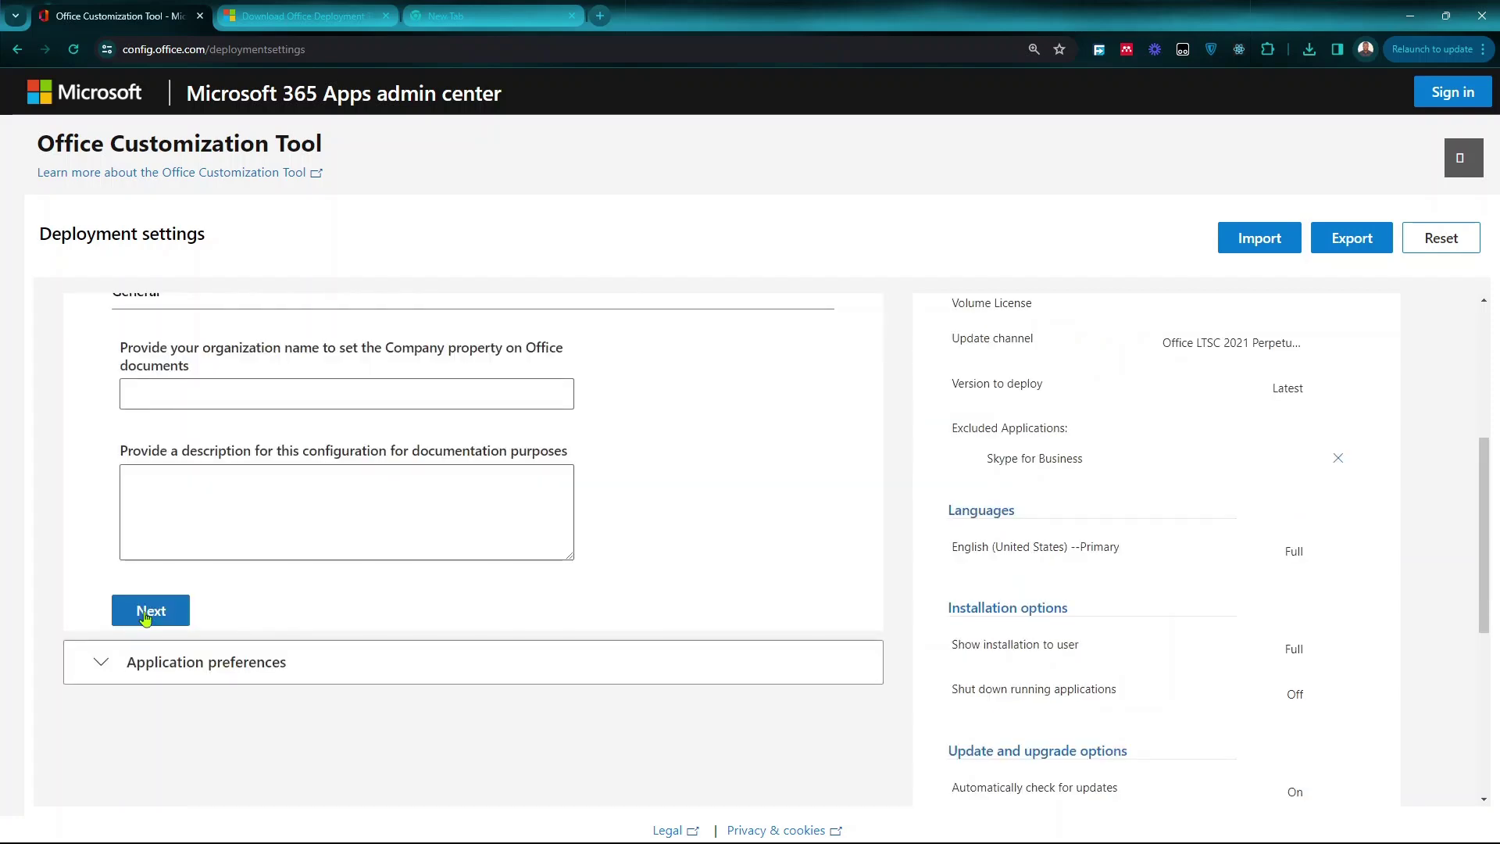
pyautogui.click(148, 610)
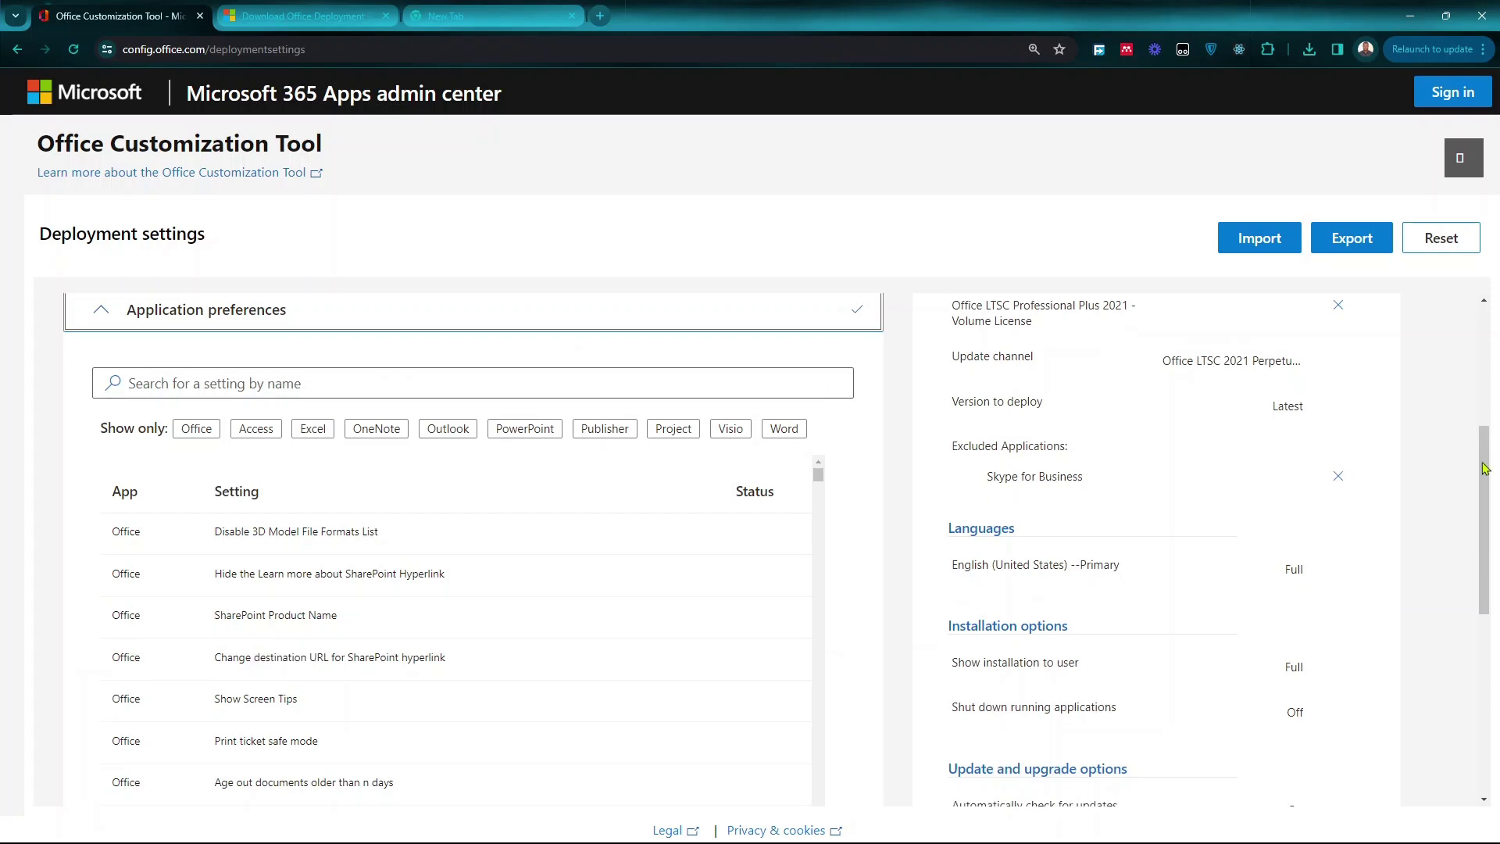
pyautogui.moveTo(1485, 469); pyautogui.dragTo(1490, 673)
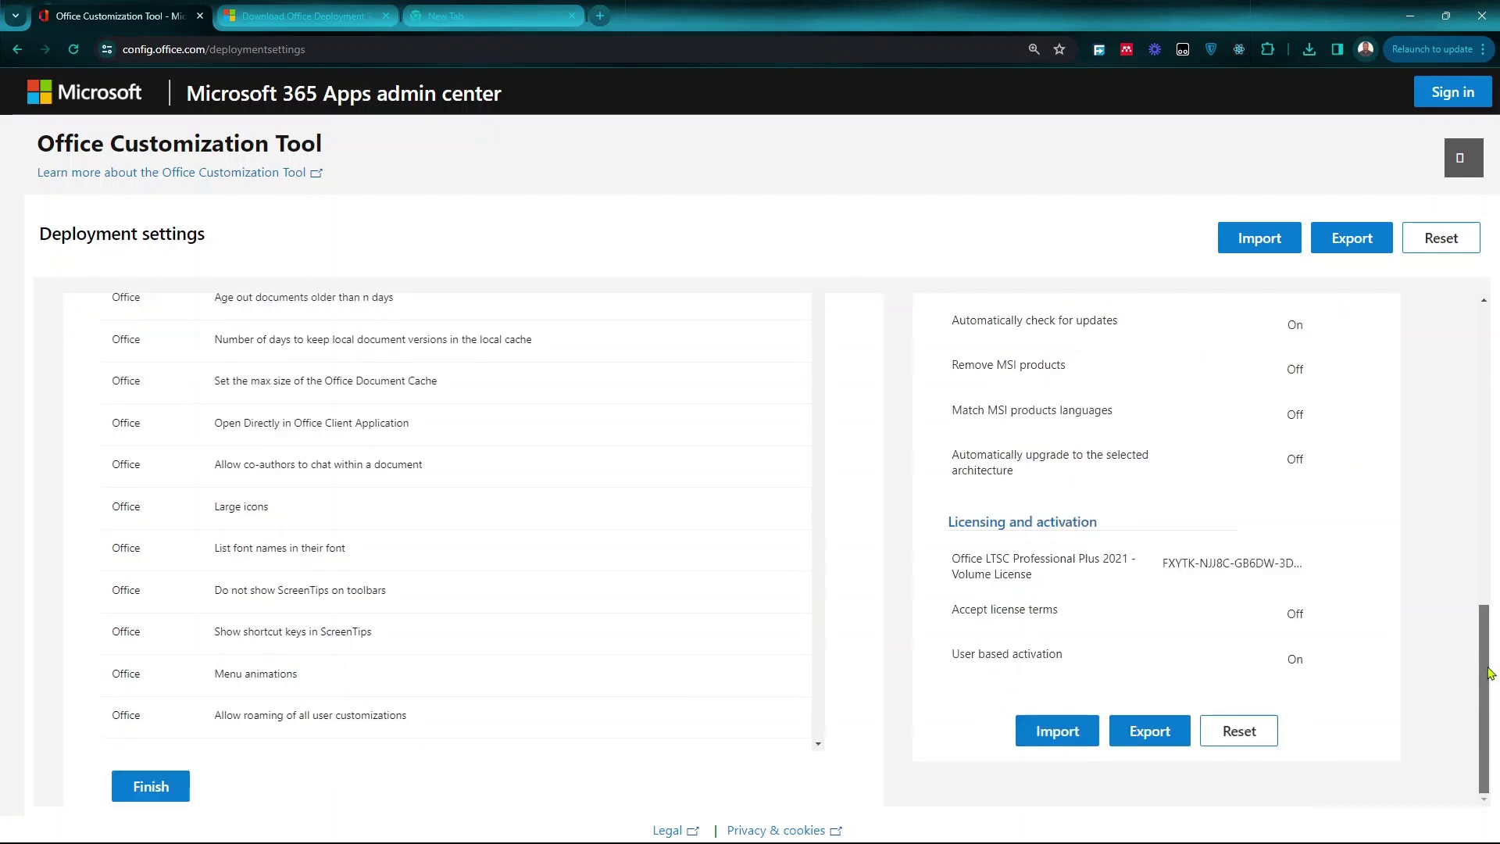
pyautogui.click(151, 787)
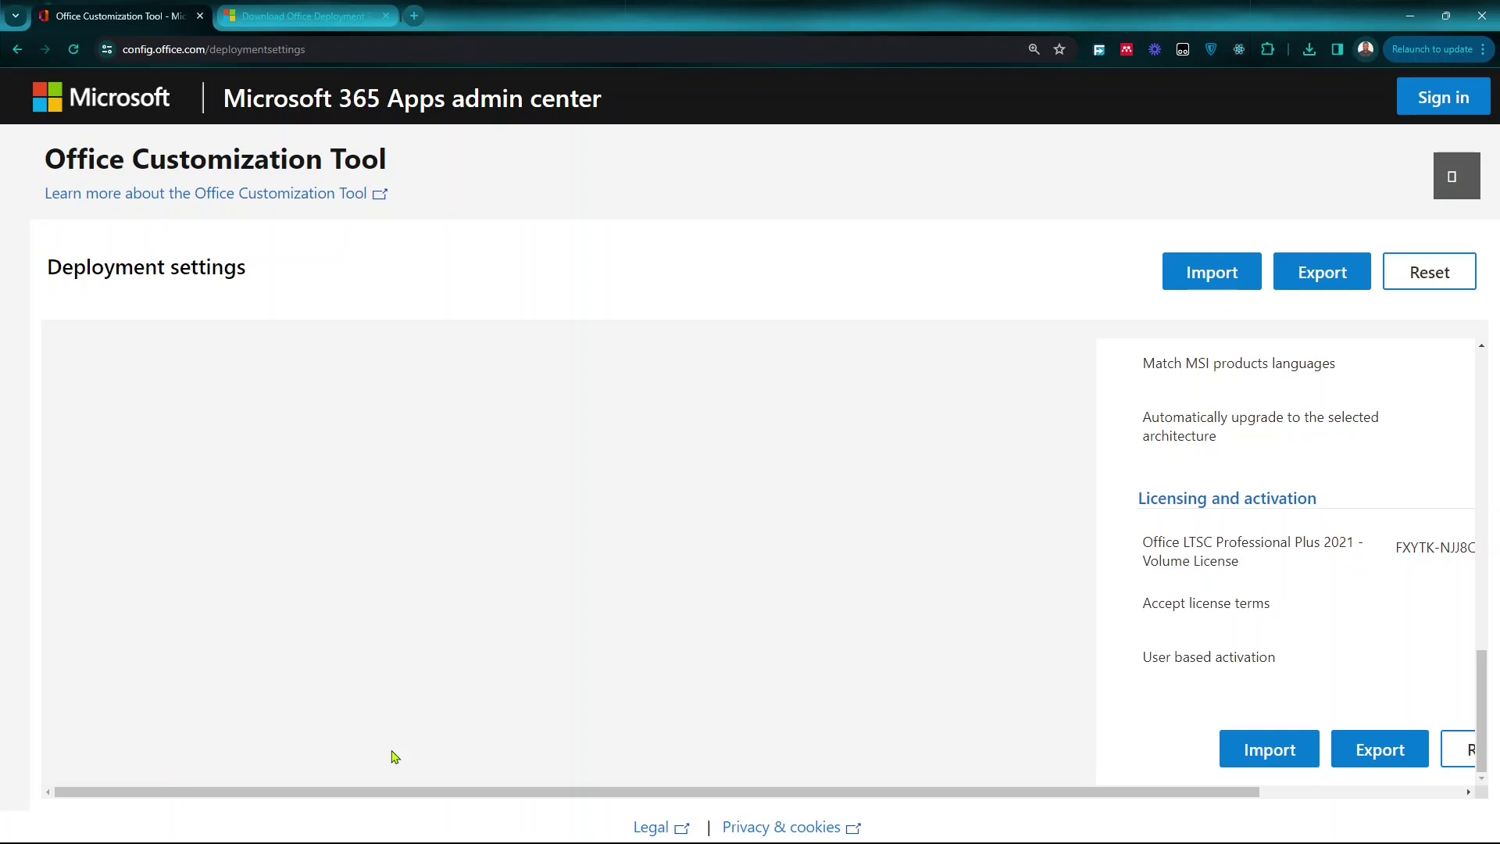
# Reset the page zoom to its default and start exporting the configuration with Office Open XML formats as the default file format.
pyautogui.hotkey('ctrl', '+')
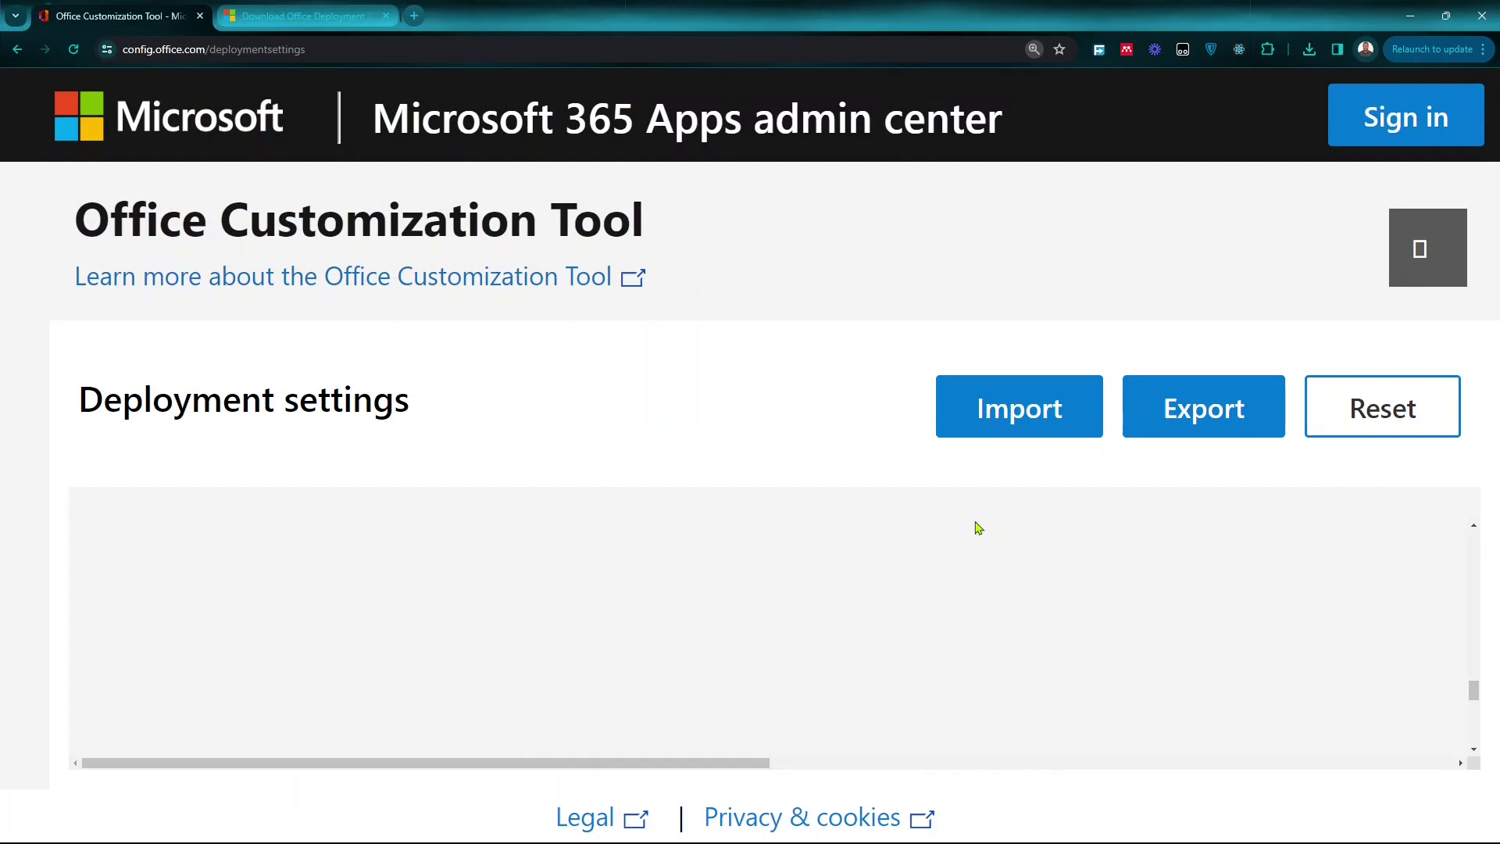
pyautogui.hotkey('ctrl', '-')
pyautogui.hotkey('ctrl', '-')
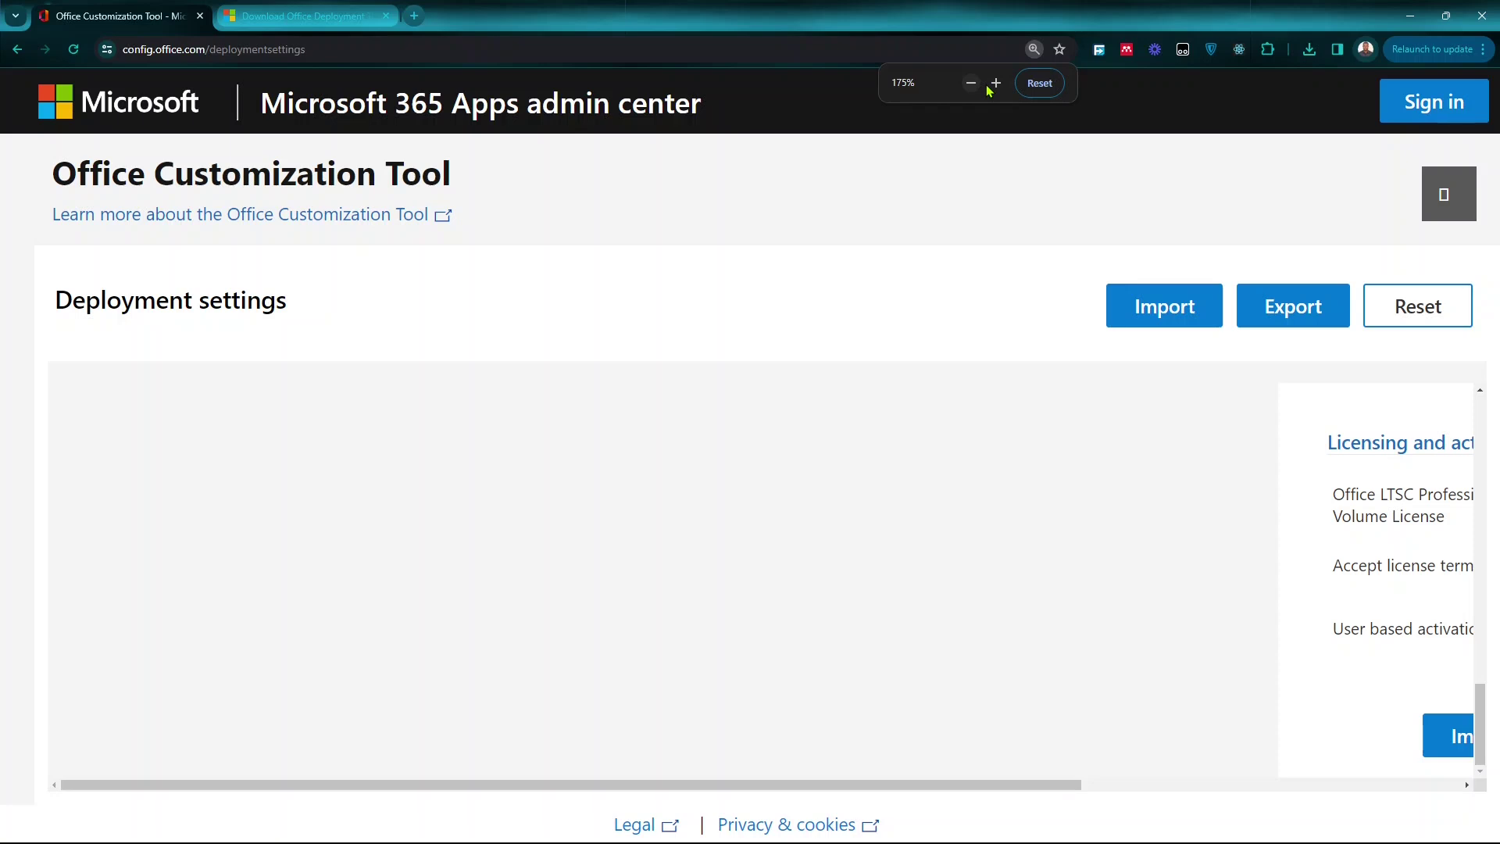
pyautogui.click(1039, 83)
pyautogui.click(1390, 209)
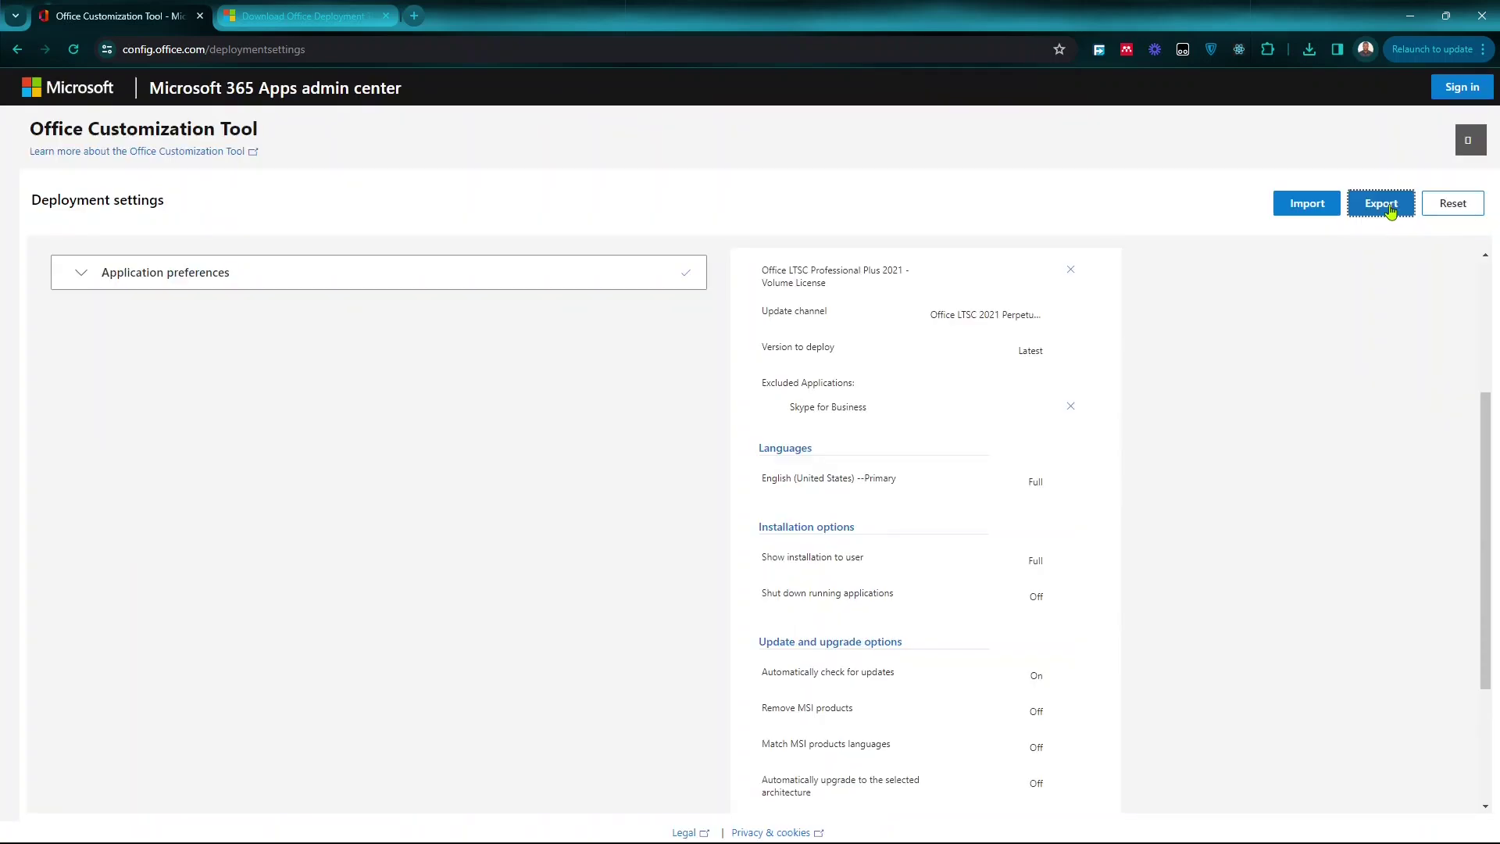
pyautogui.click(1390, 209)
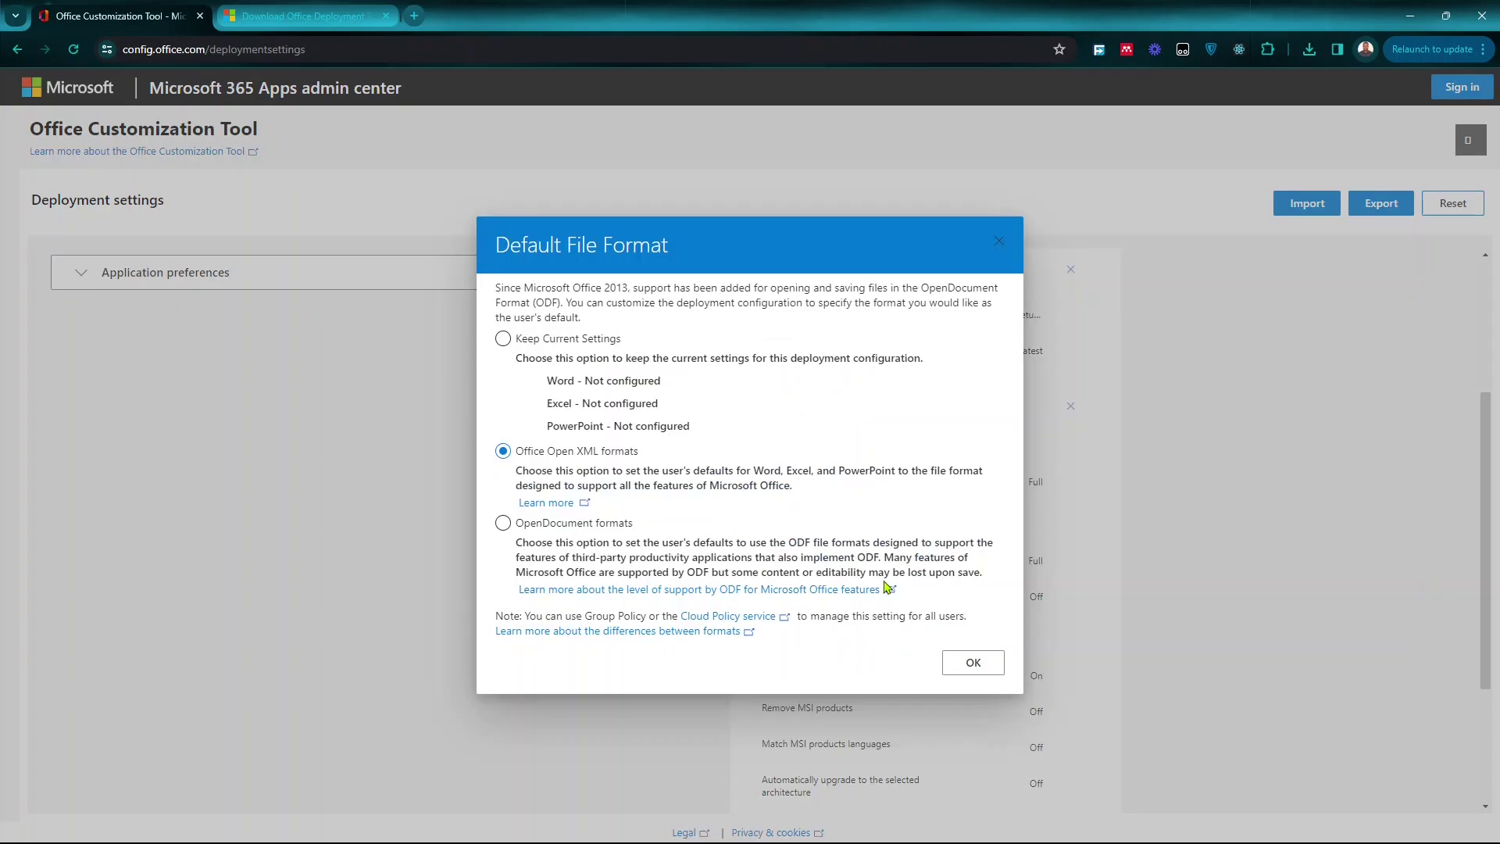
pyautogui.click(971, 663)
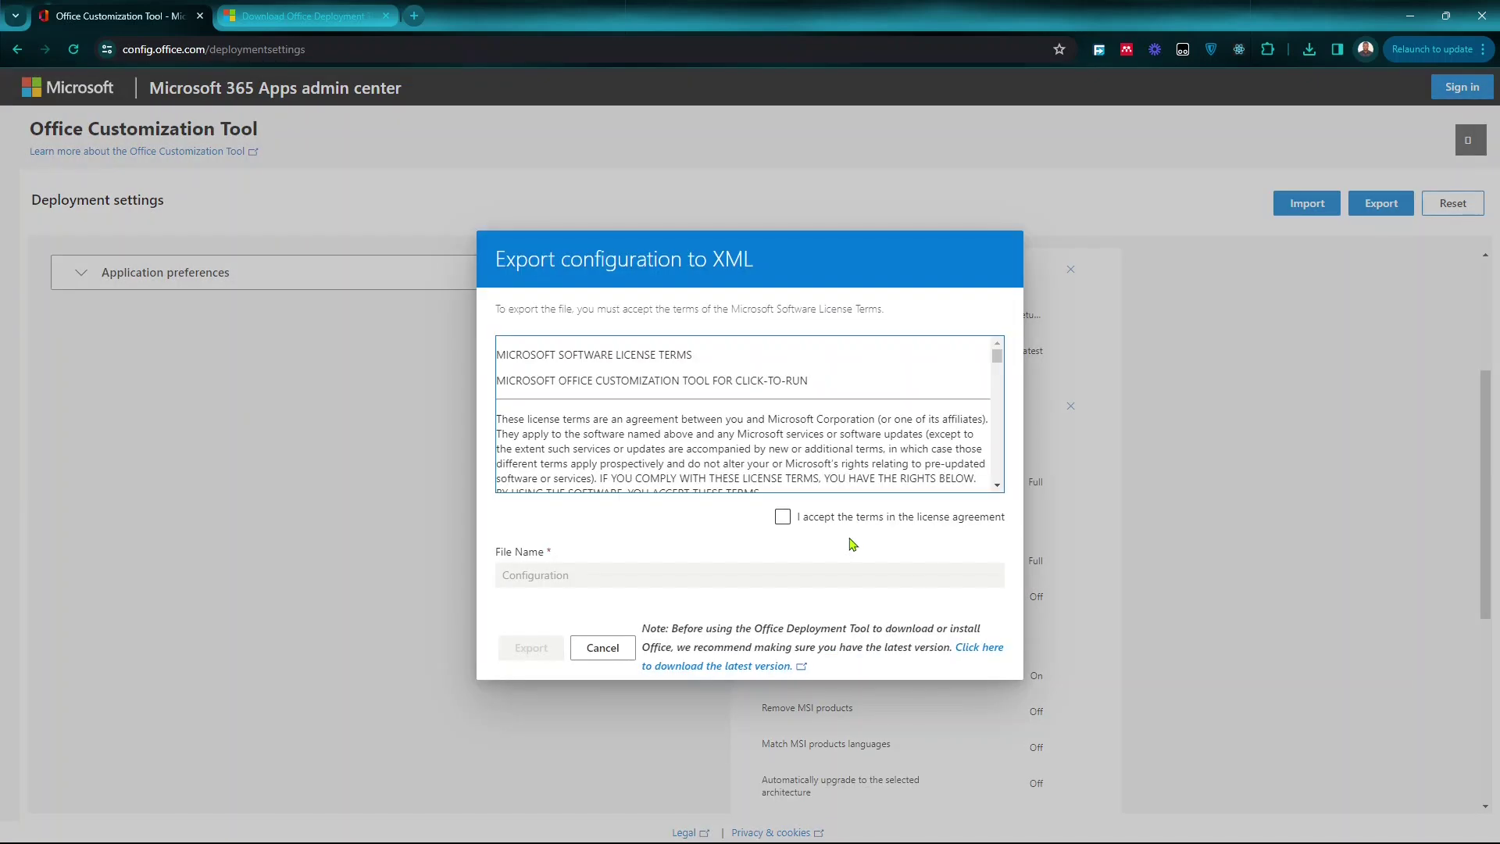
# Accept the license agreement terms and export the XML file under the name Configuration.
pyautogui.click(782, 517)
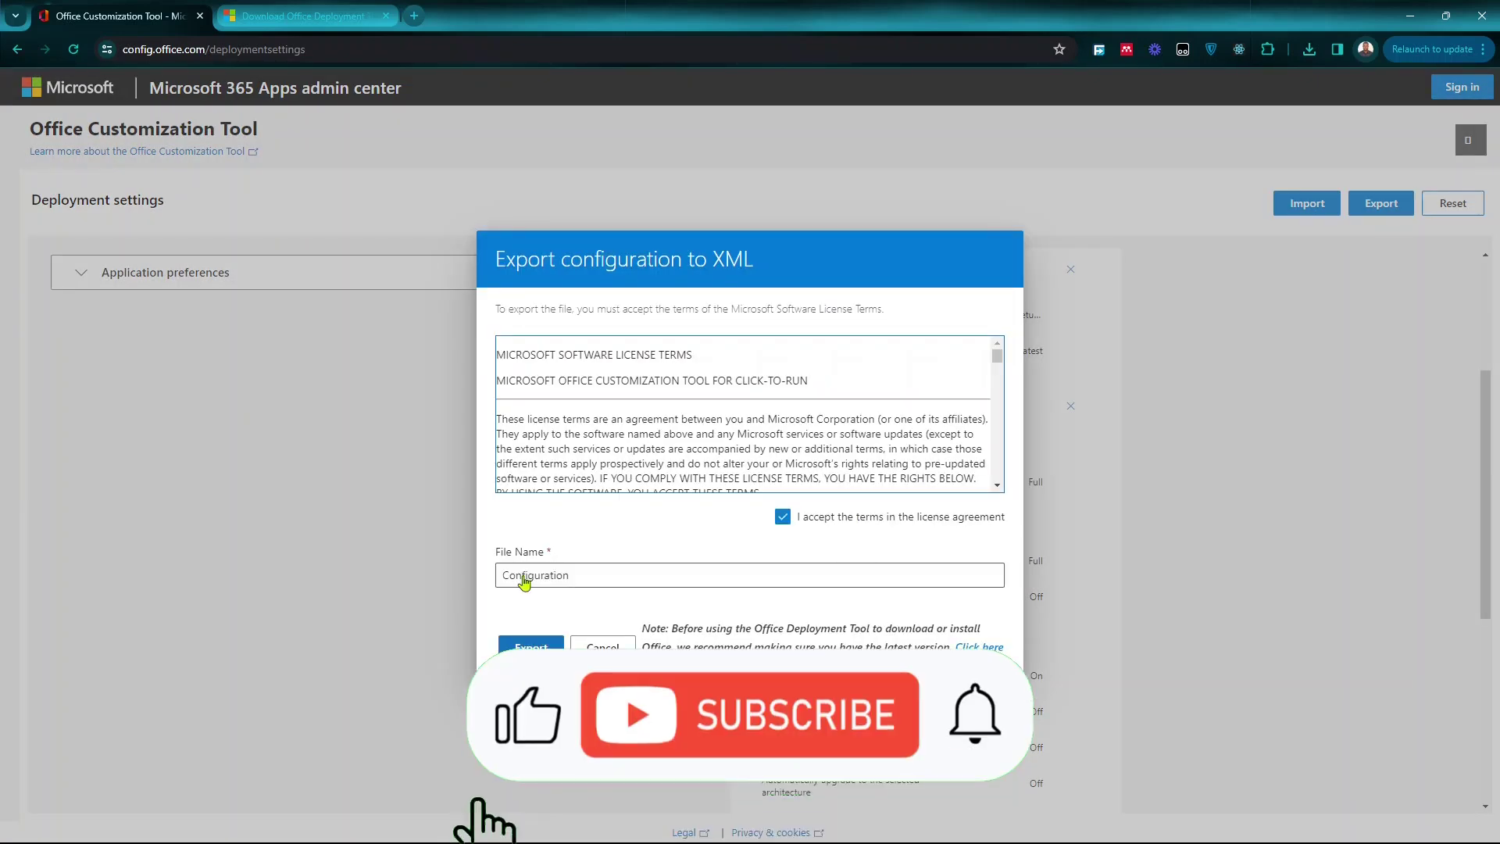
pyautogui.click(554, 578)
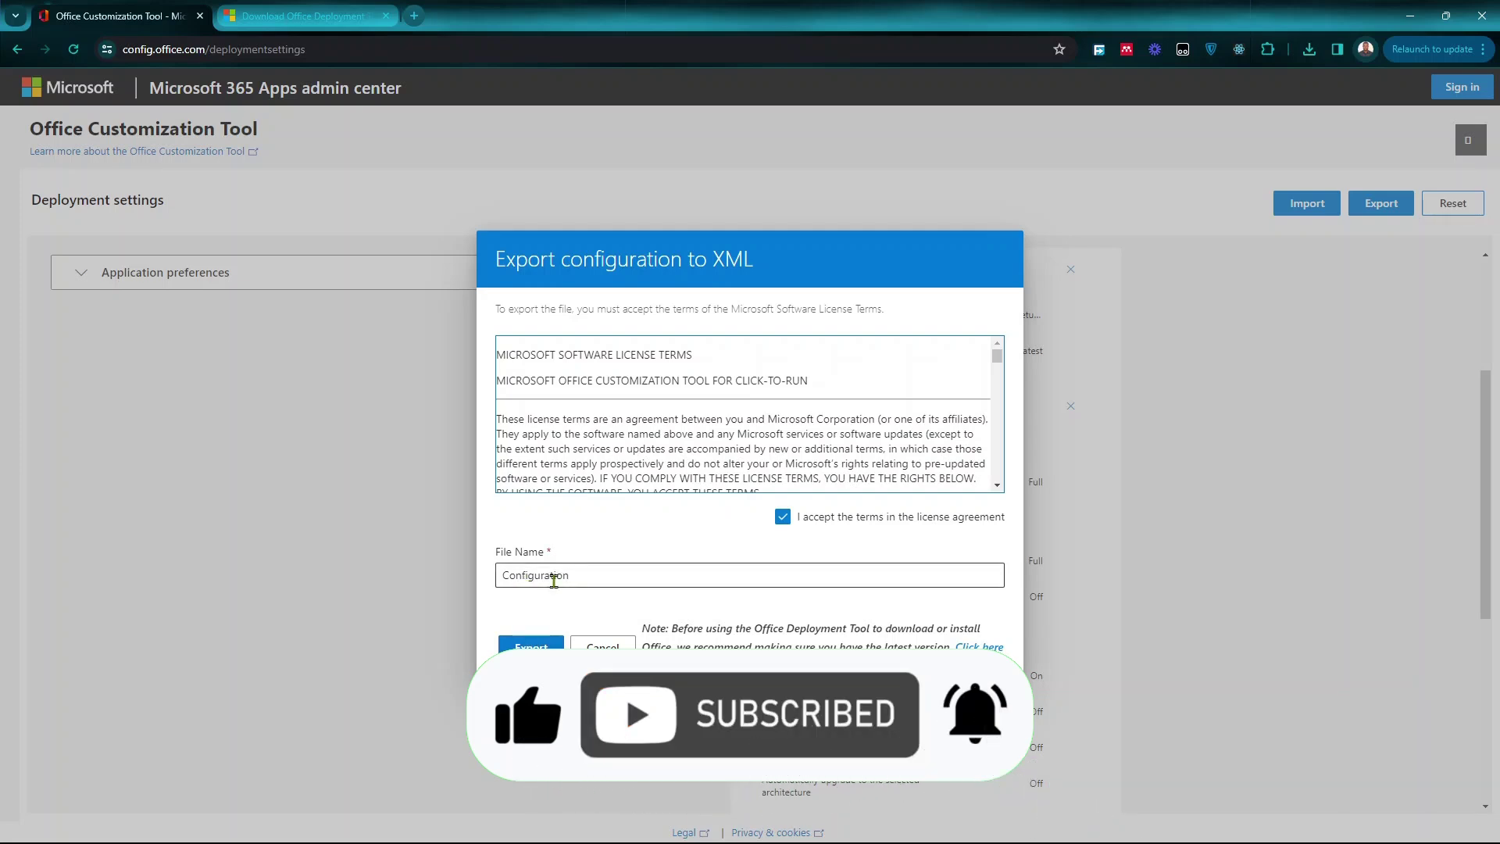
pyautogui.press('Return')
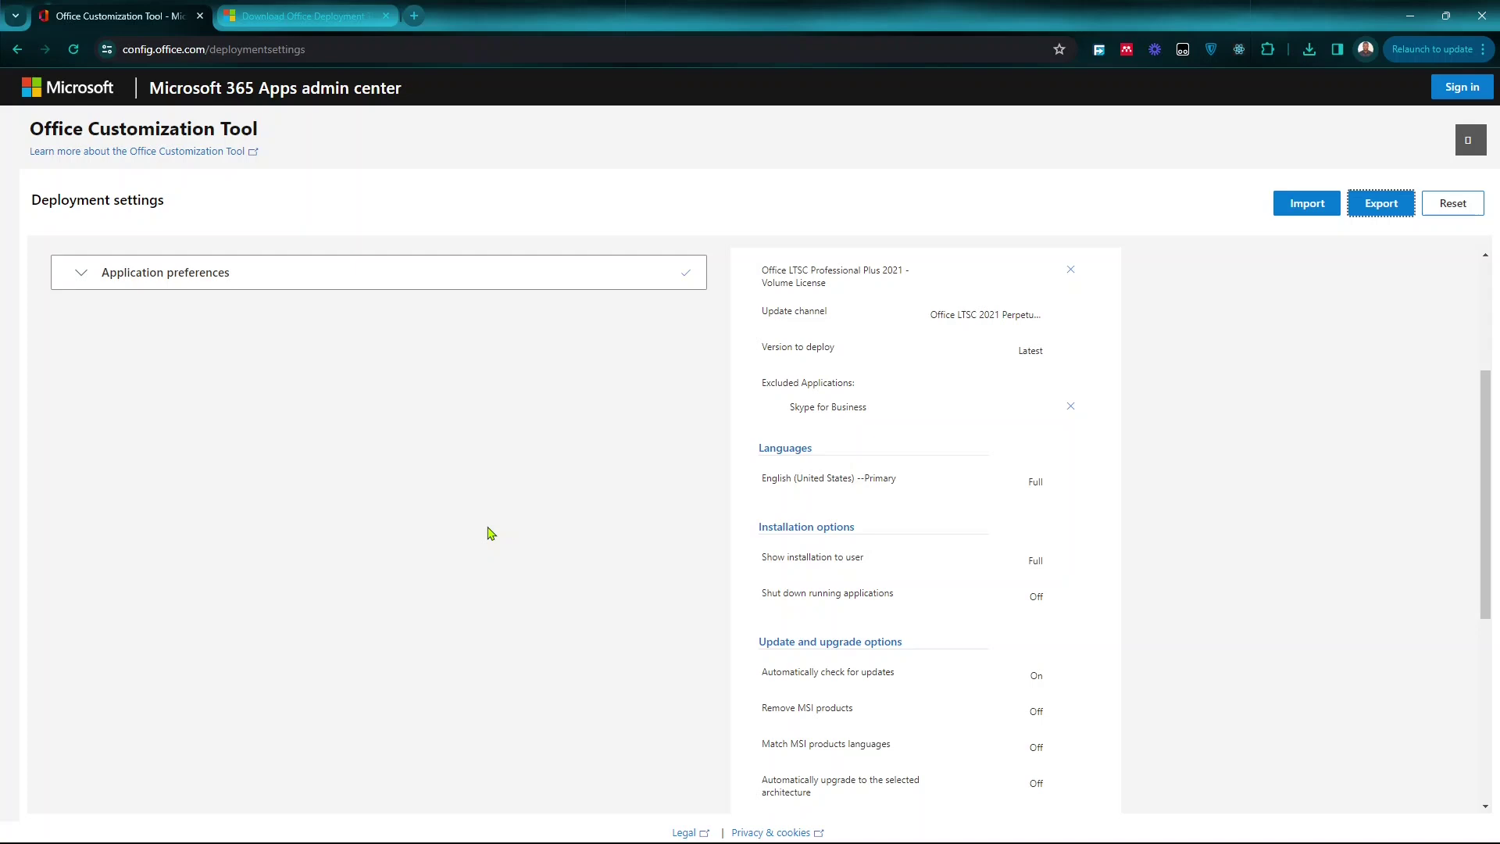
# Download the English Office Deployment Tool from the Microsoft Download Center and minimize the browser.
pyautogui.hotkey('ctrl', 'Tab')
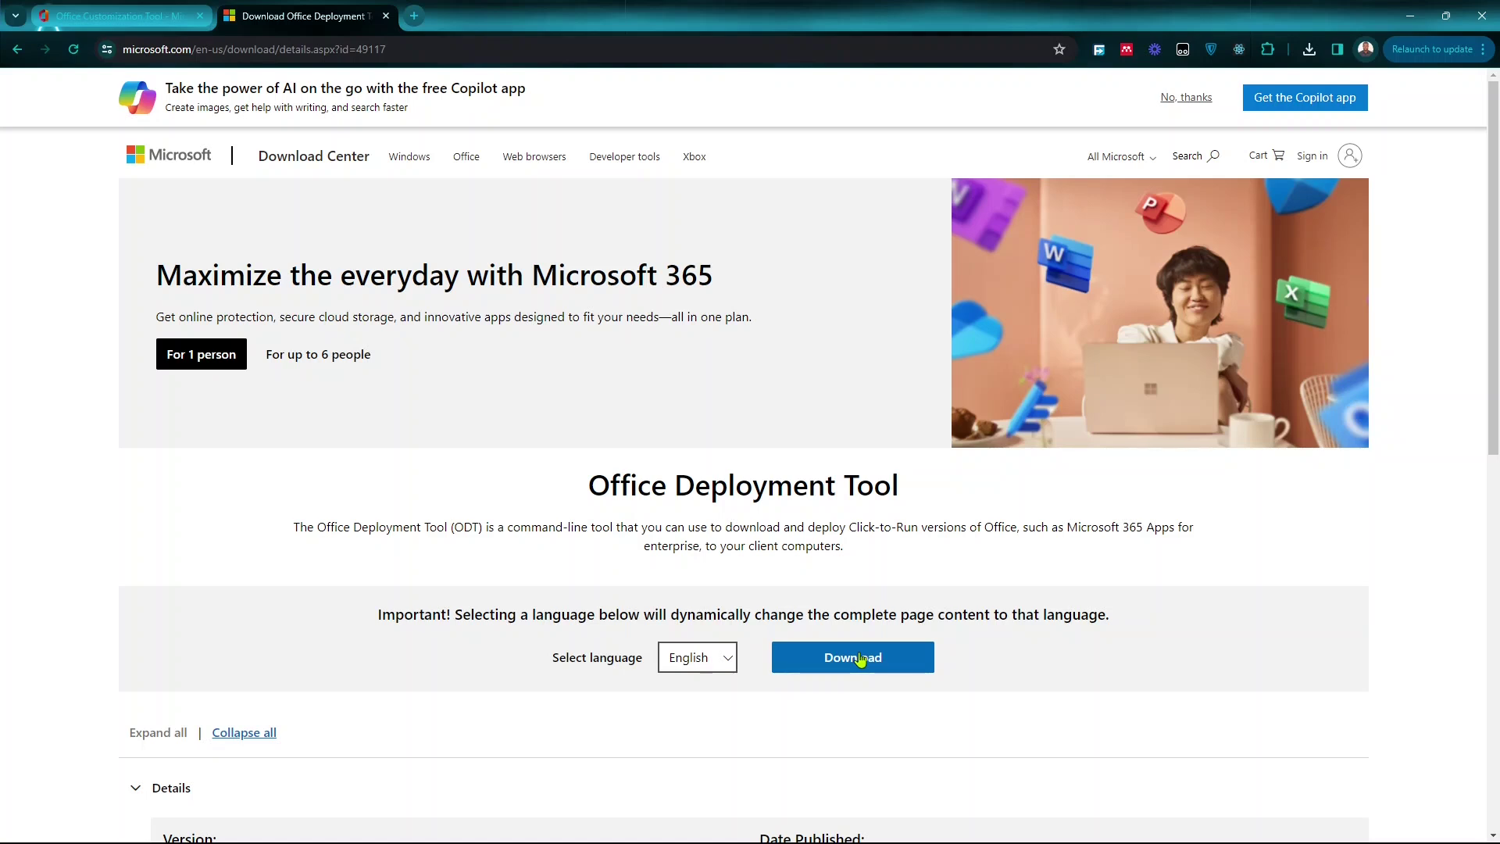
pyautogui.click(860, 660)
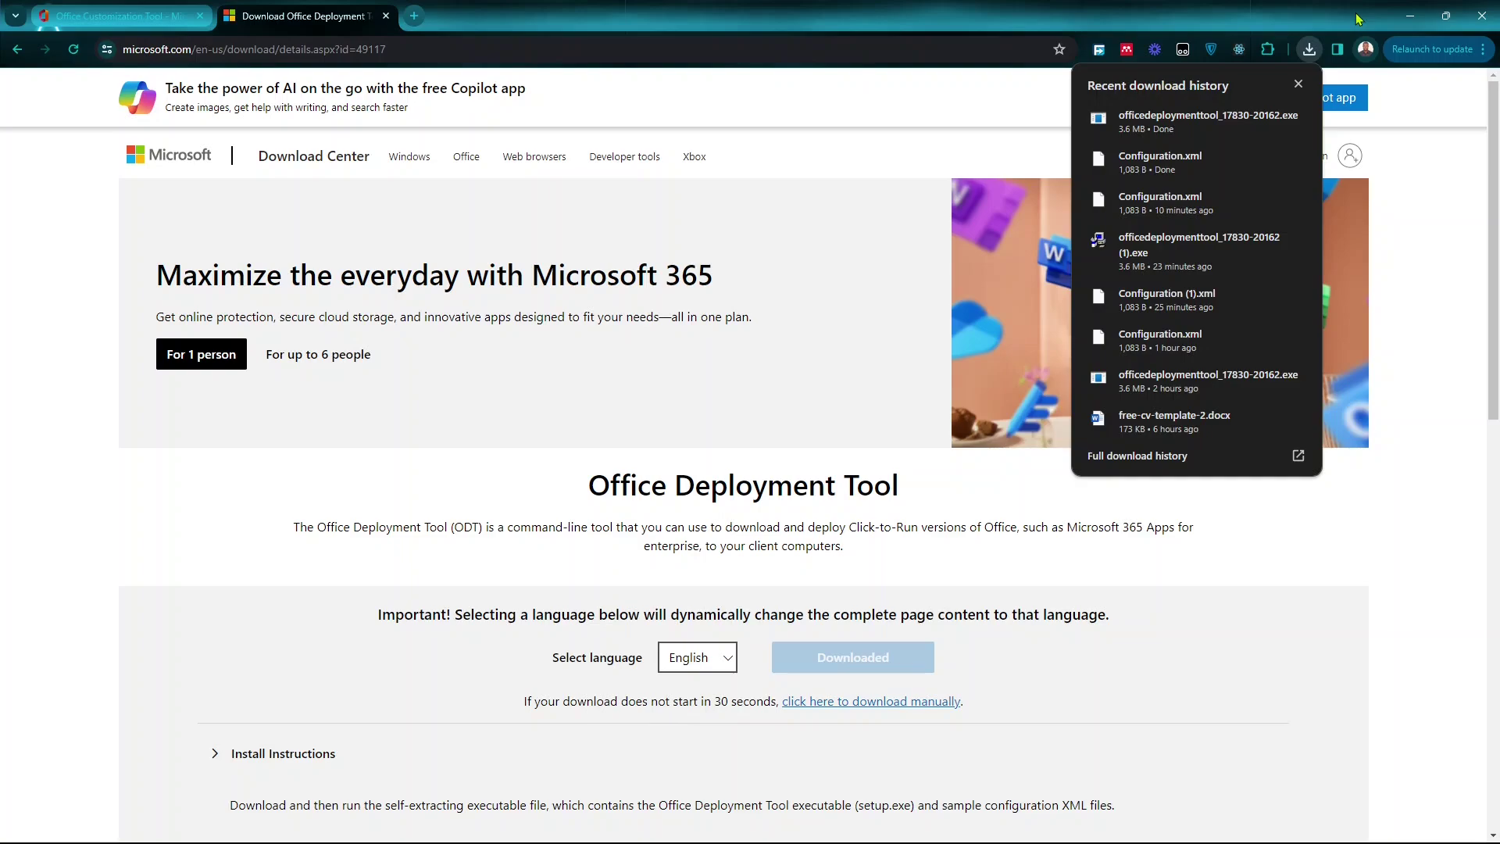
pyautogui.click(1410, 16)
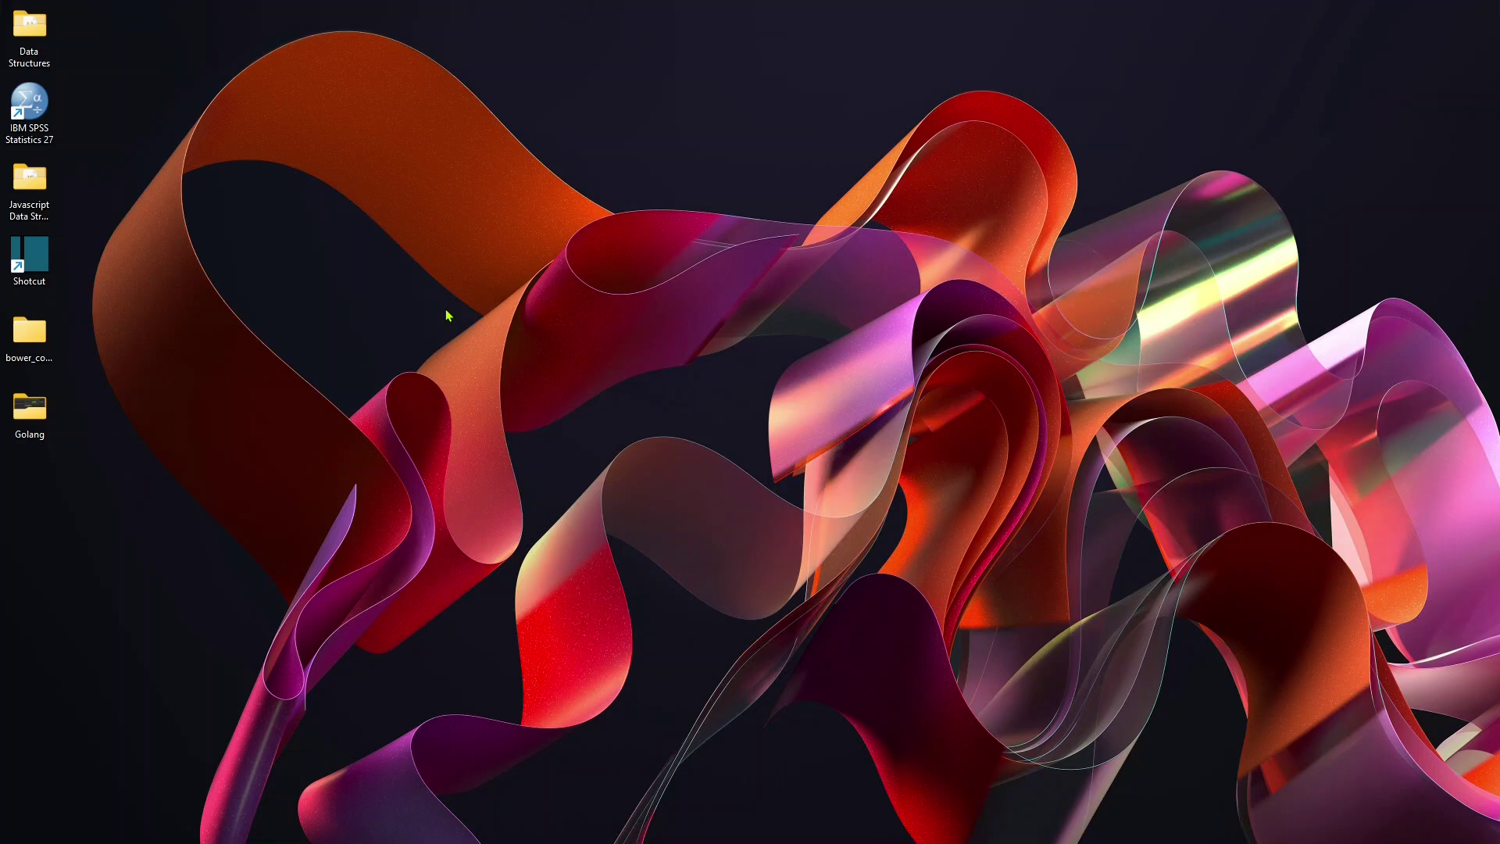
# Create a new folder on the desktop and name it office.
pyautogui.rightClick(32, 406)
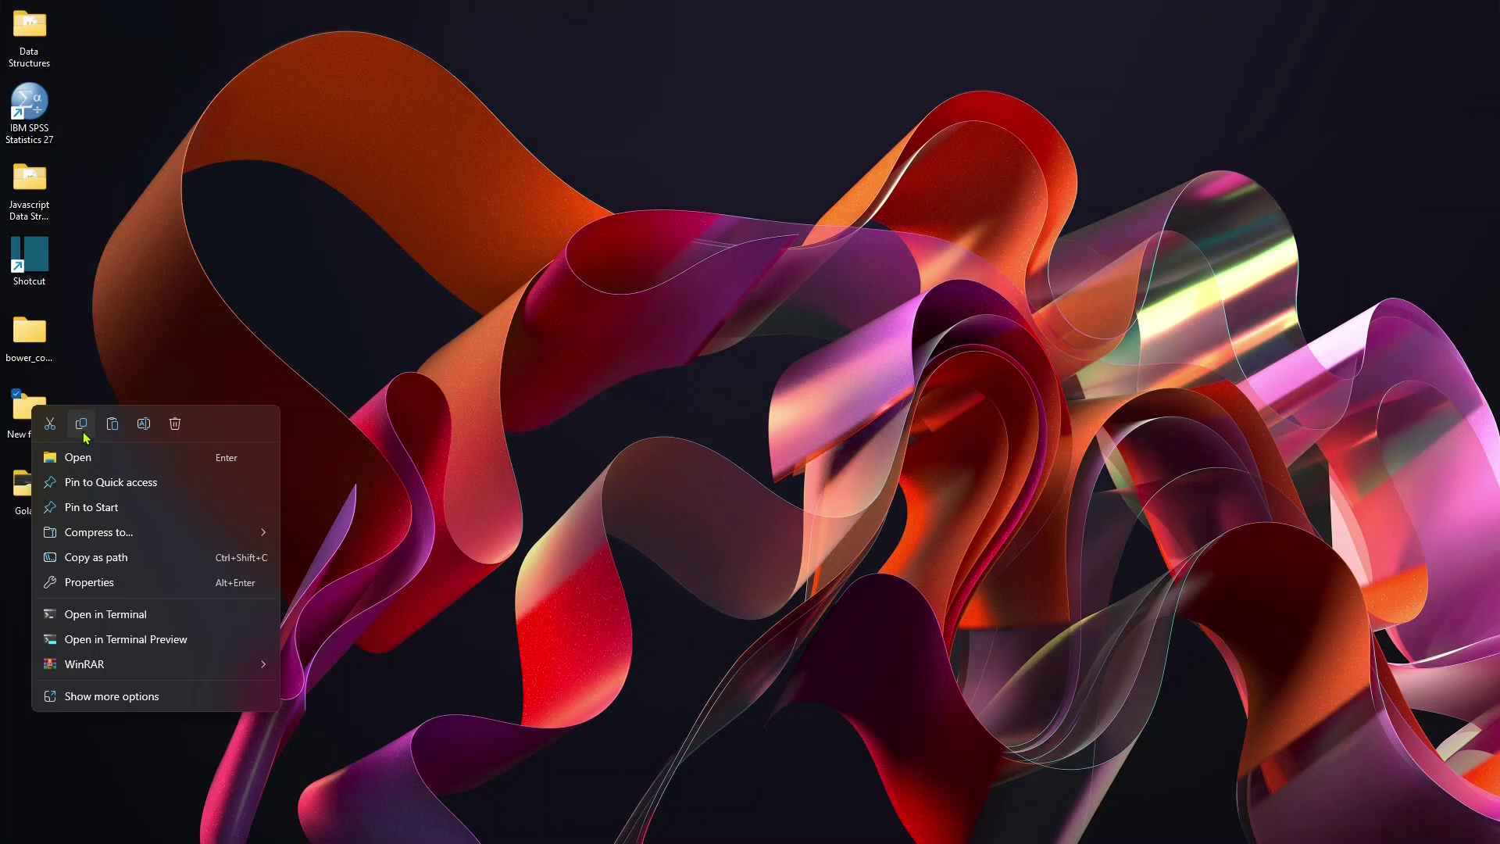
pyautogui.click(154, 429)
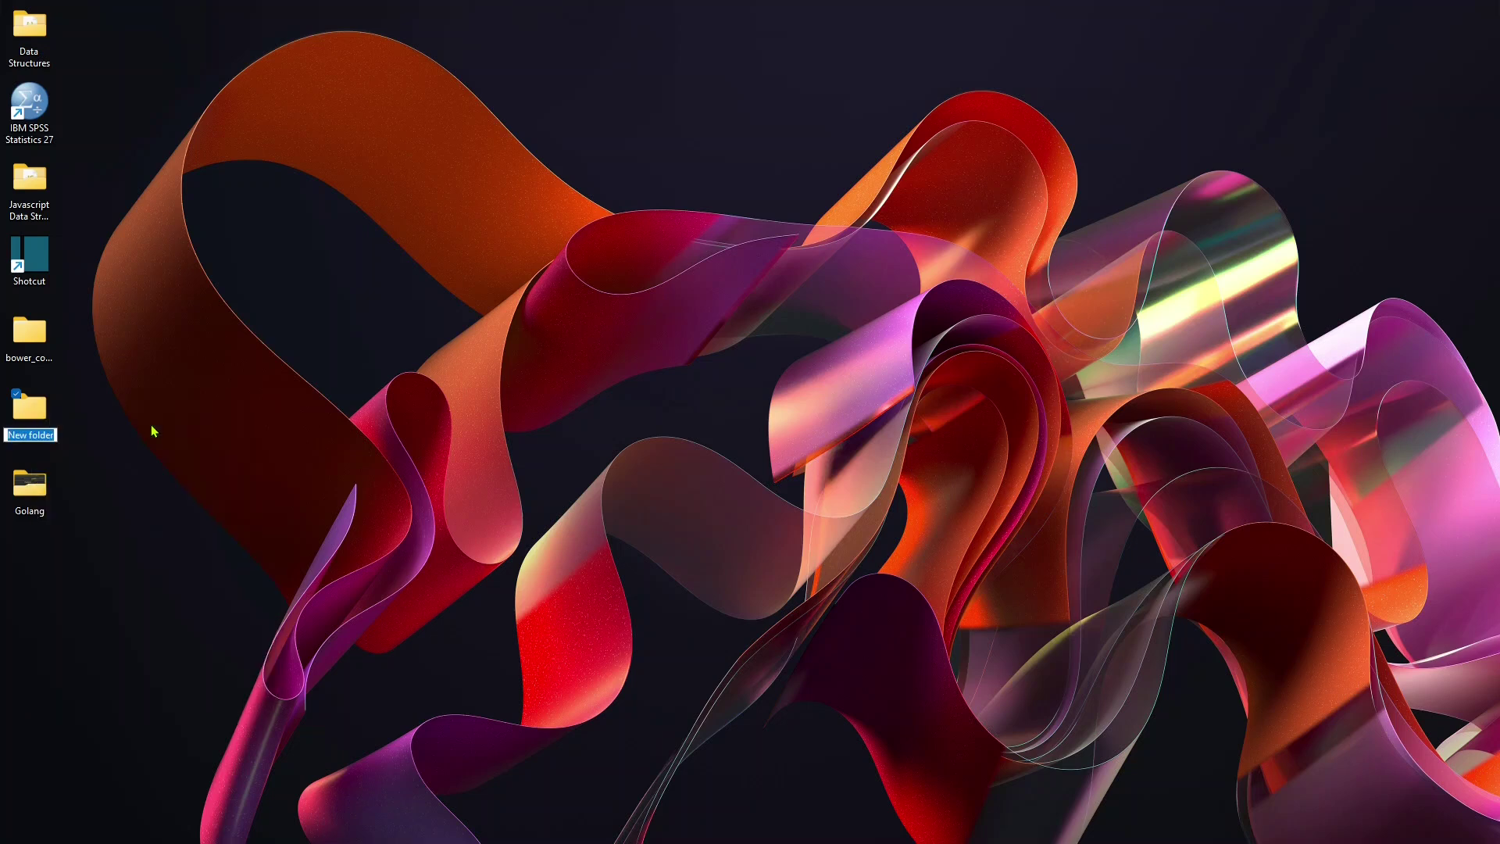
pyautogui.write('ofice')
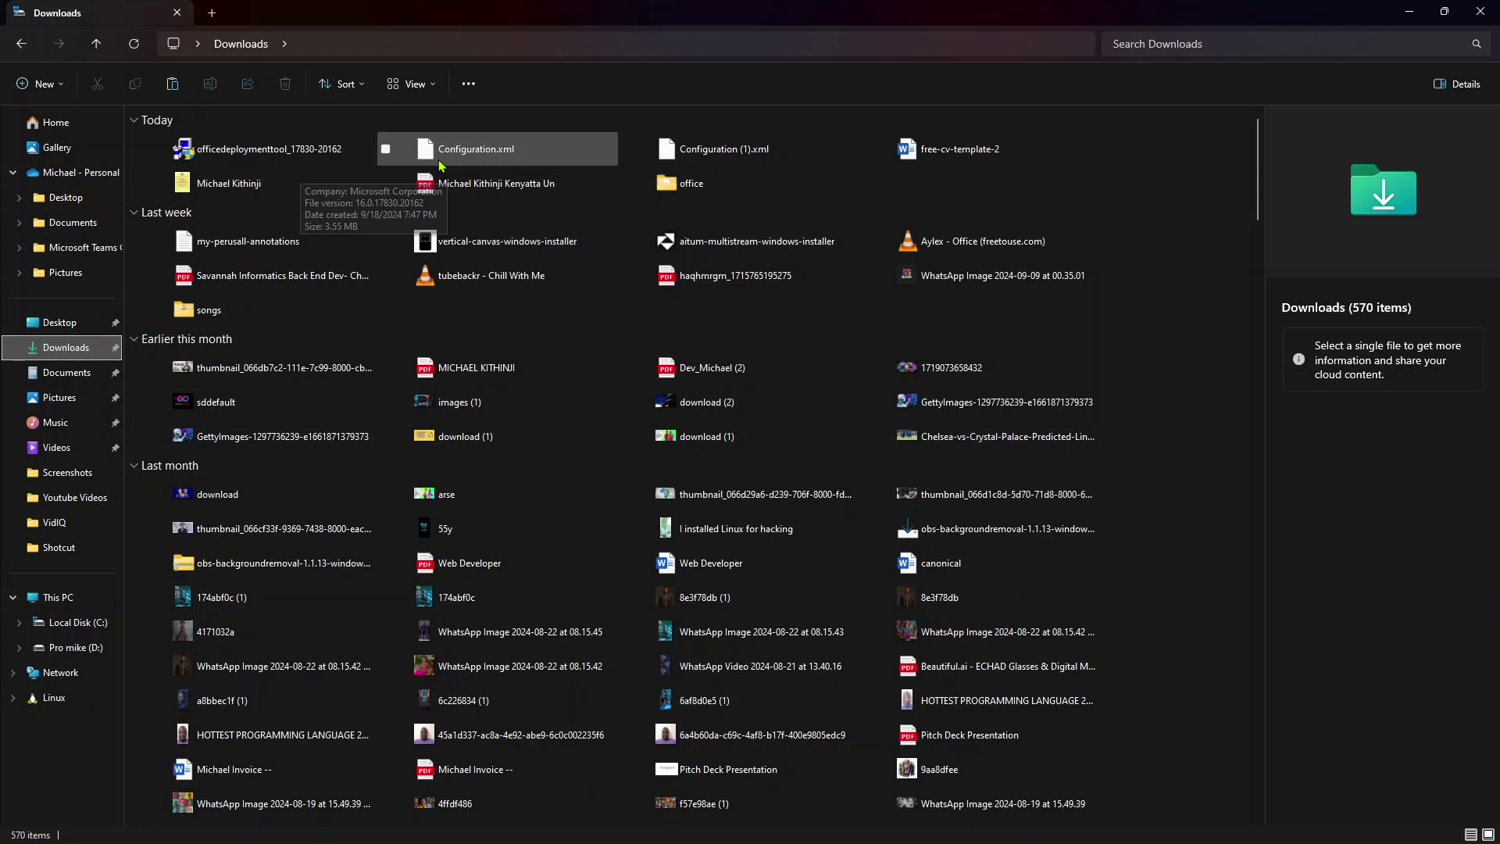
pyautogui.click(442, 160)
pyautogui.keyDown('ctrl'); pyautogui.click(335, 148); pyautogui.keyUp('ctrl')
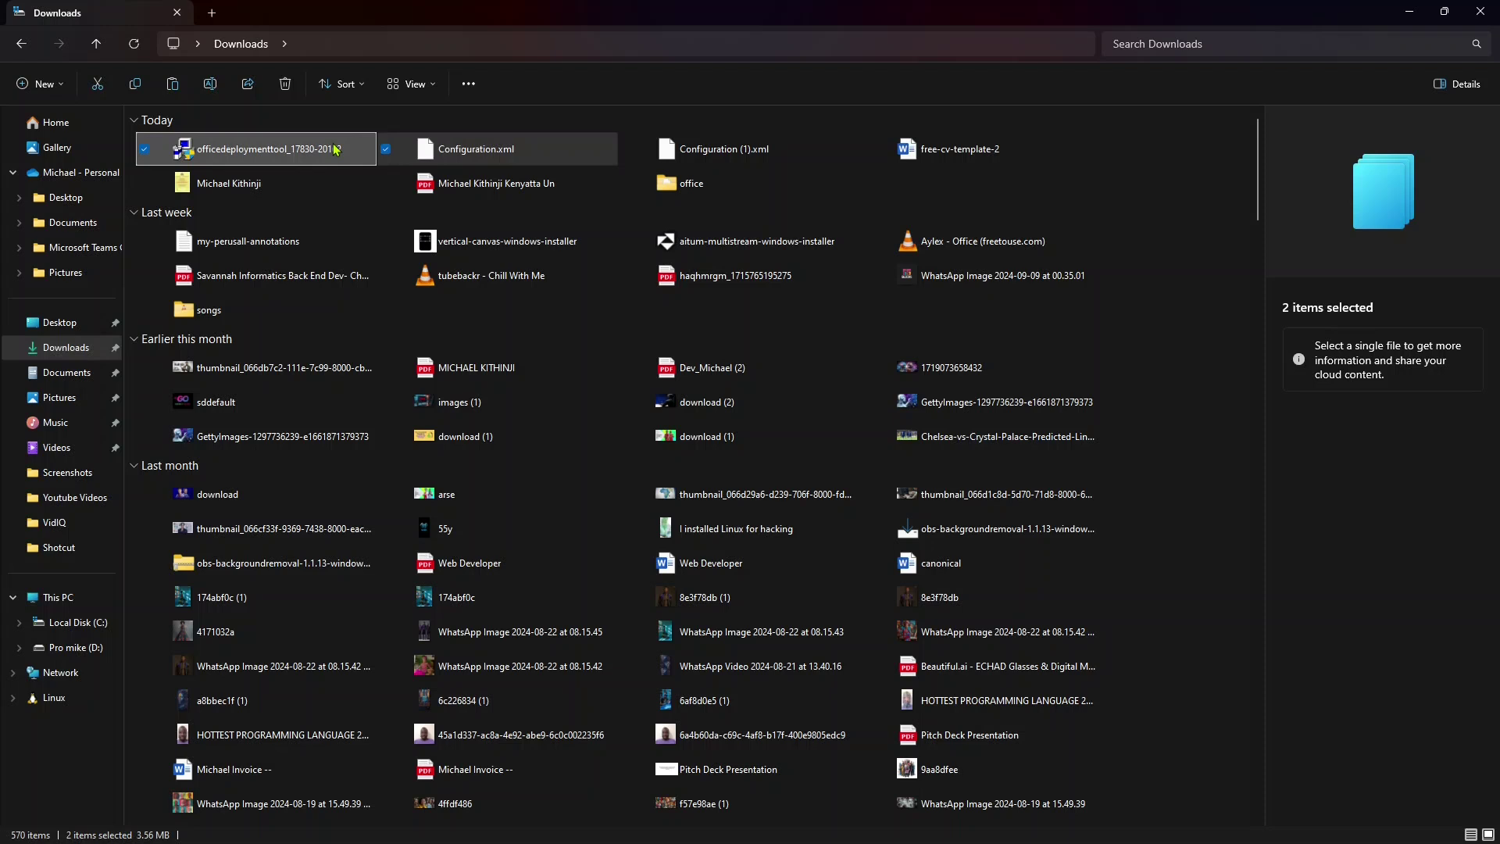
pyautogui.rightClick(336, 149)
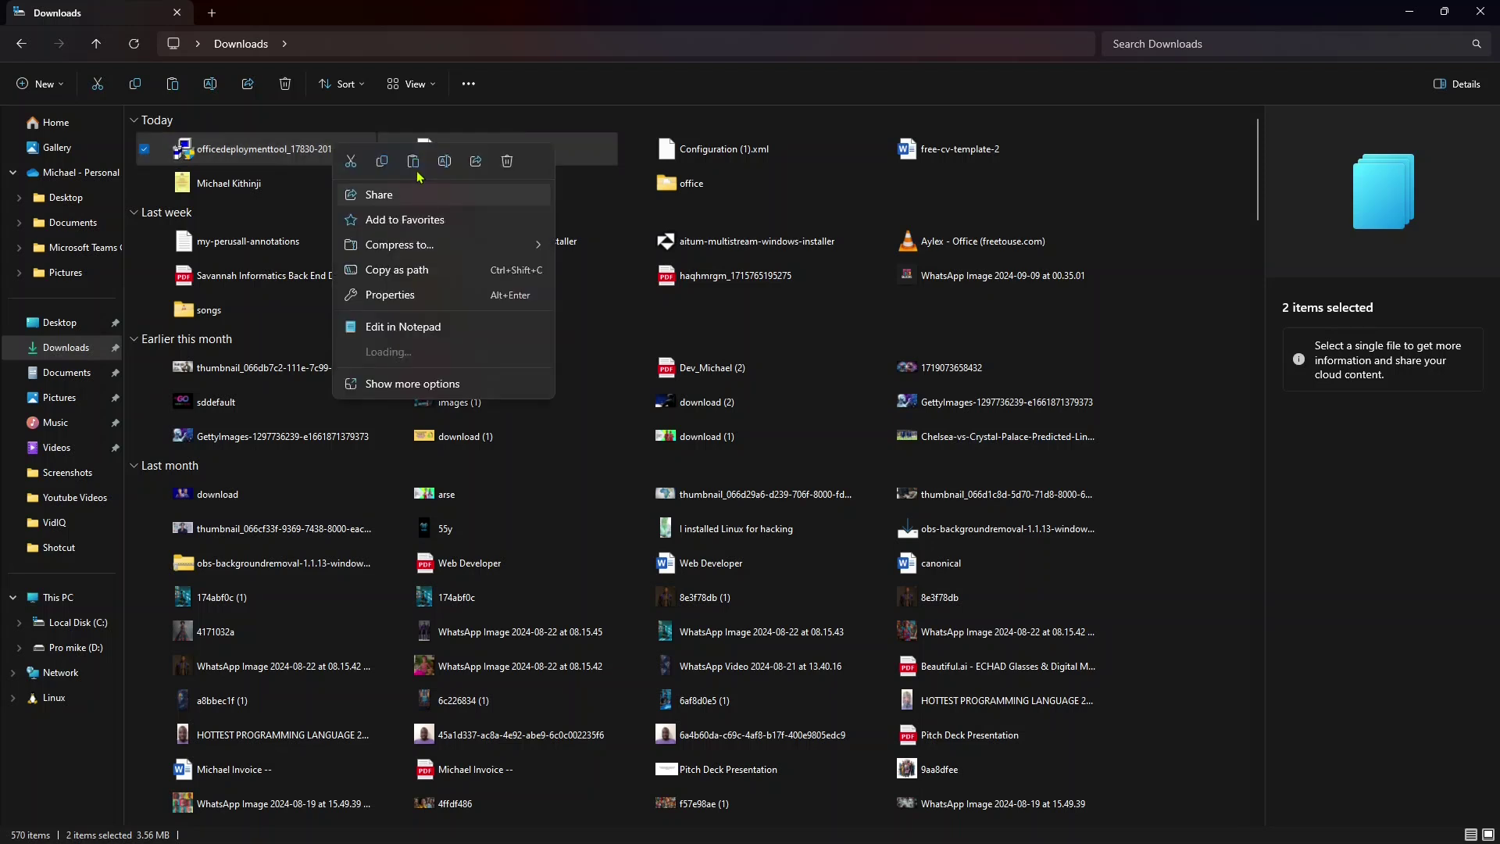
pyautogui.press('Escape')
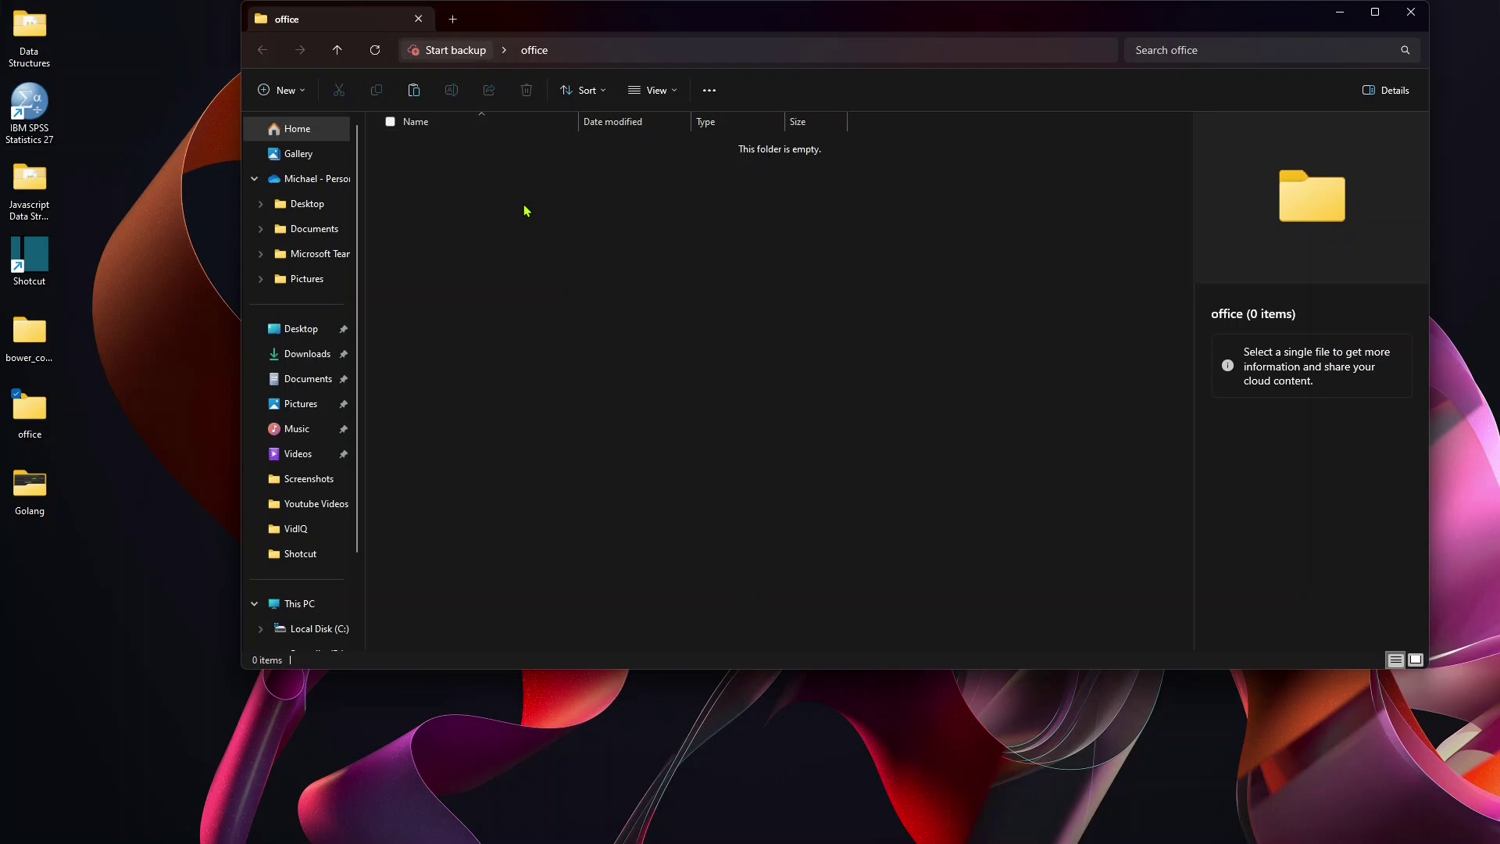
pyautogui.hotkey('ctrl', 'v')
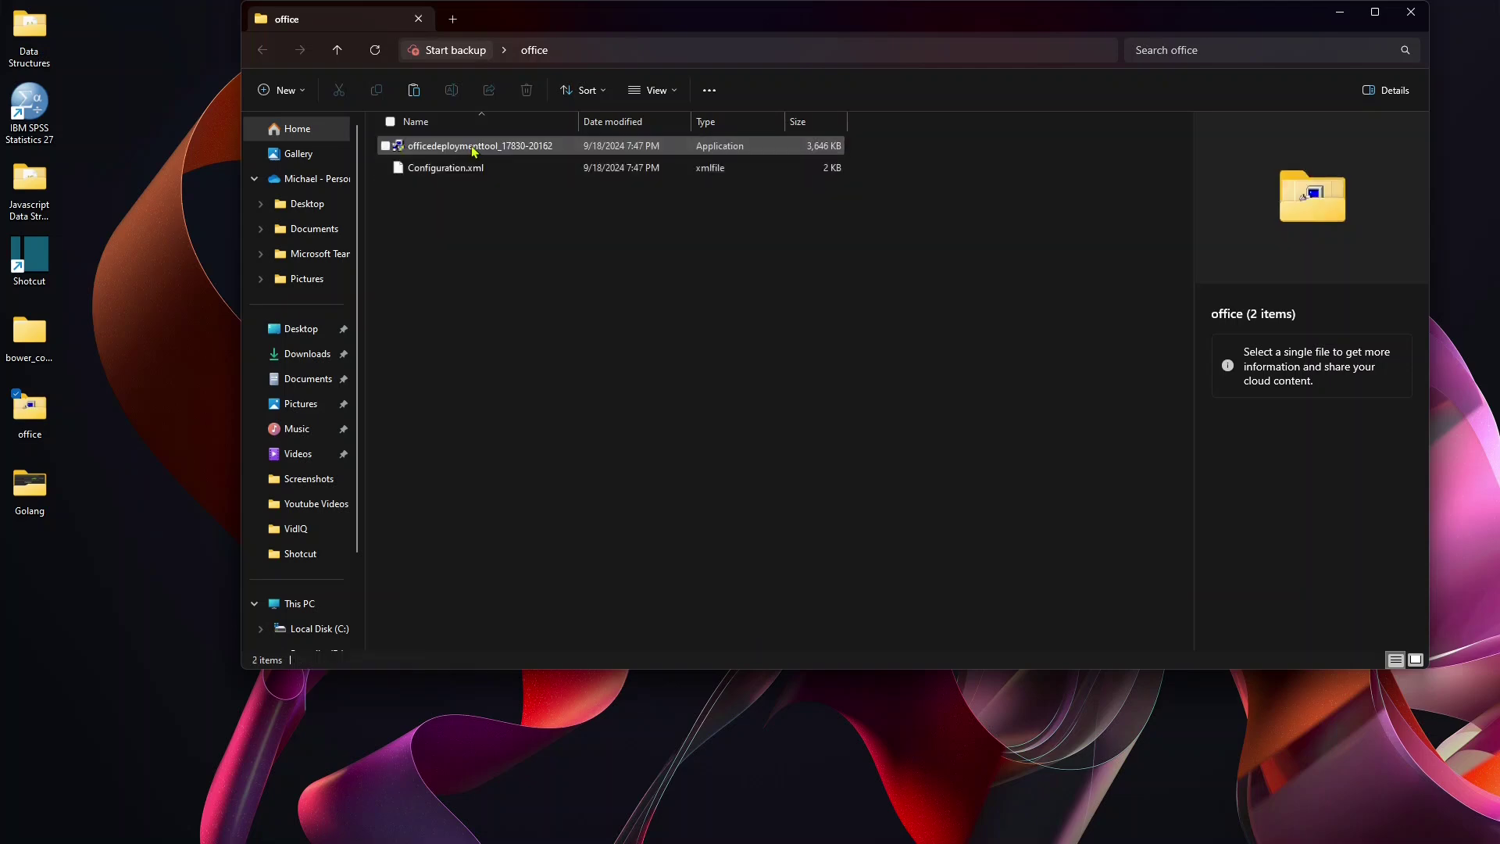
pyautogui.click(471, 153)
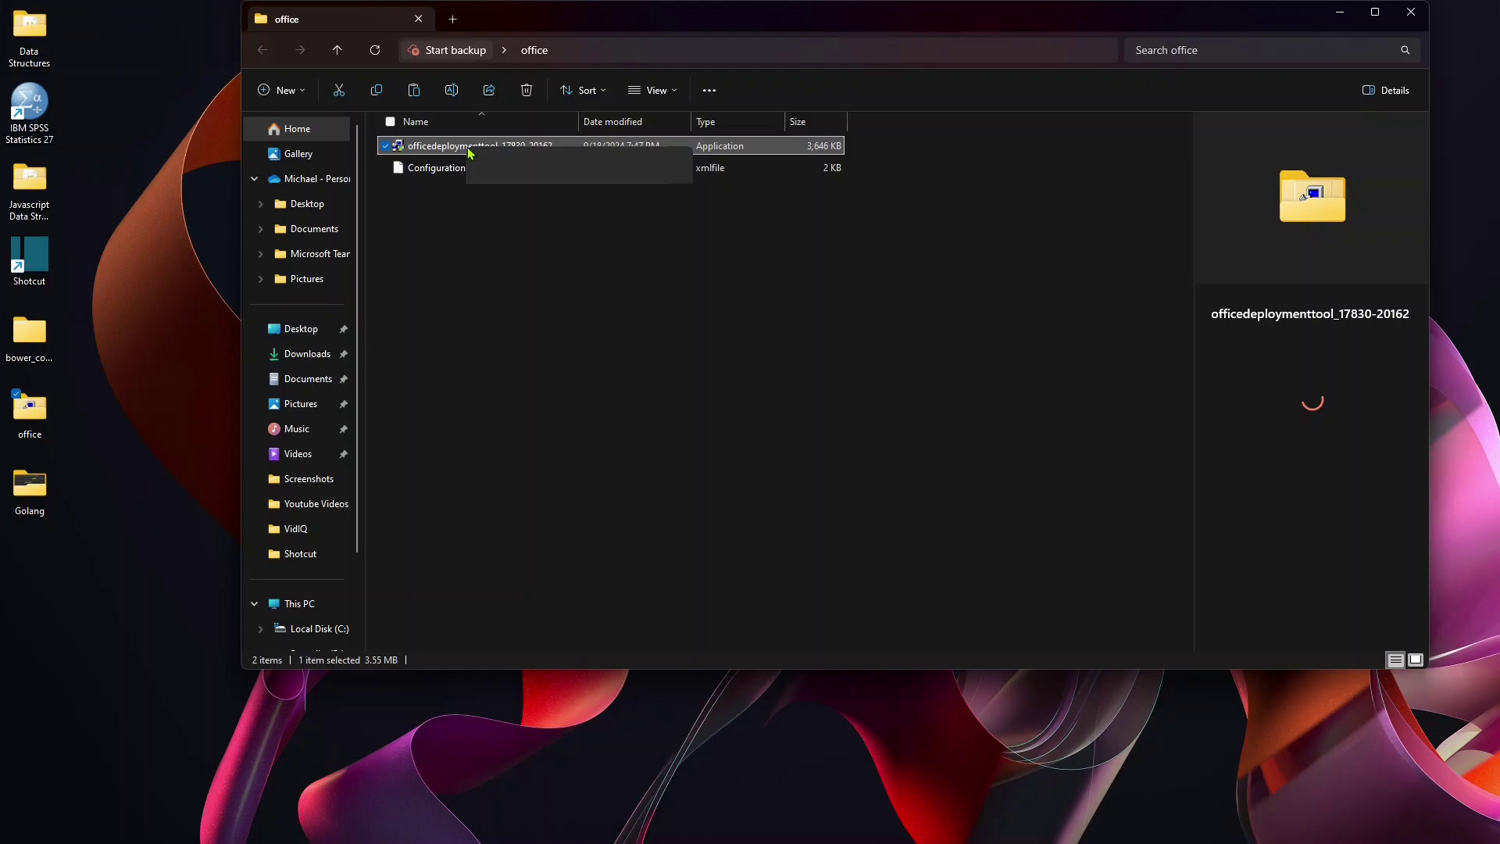
pyautogui.doubleClick(470, 149)
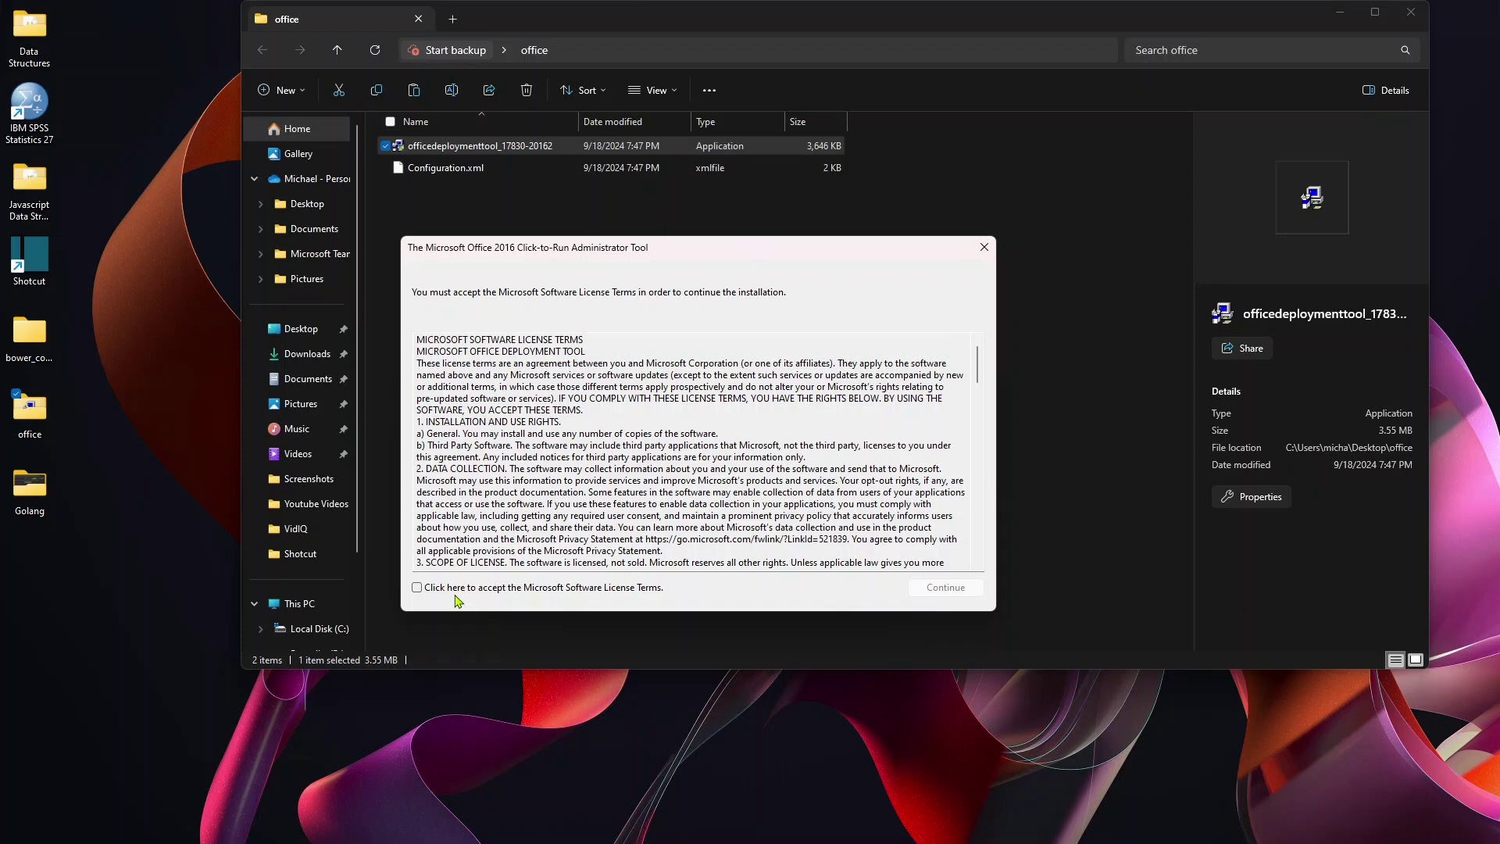
pyautogui.click(456, 596)
pyautogui.click(945, 587)
pyautogui.scroll(3, 660, 308)
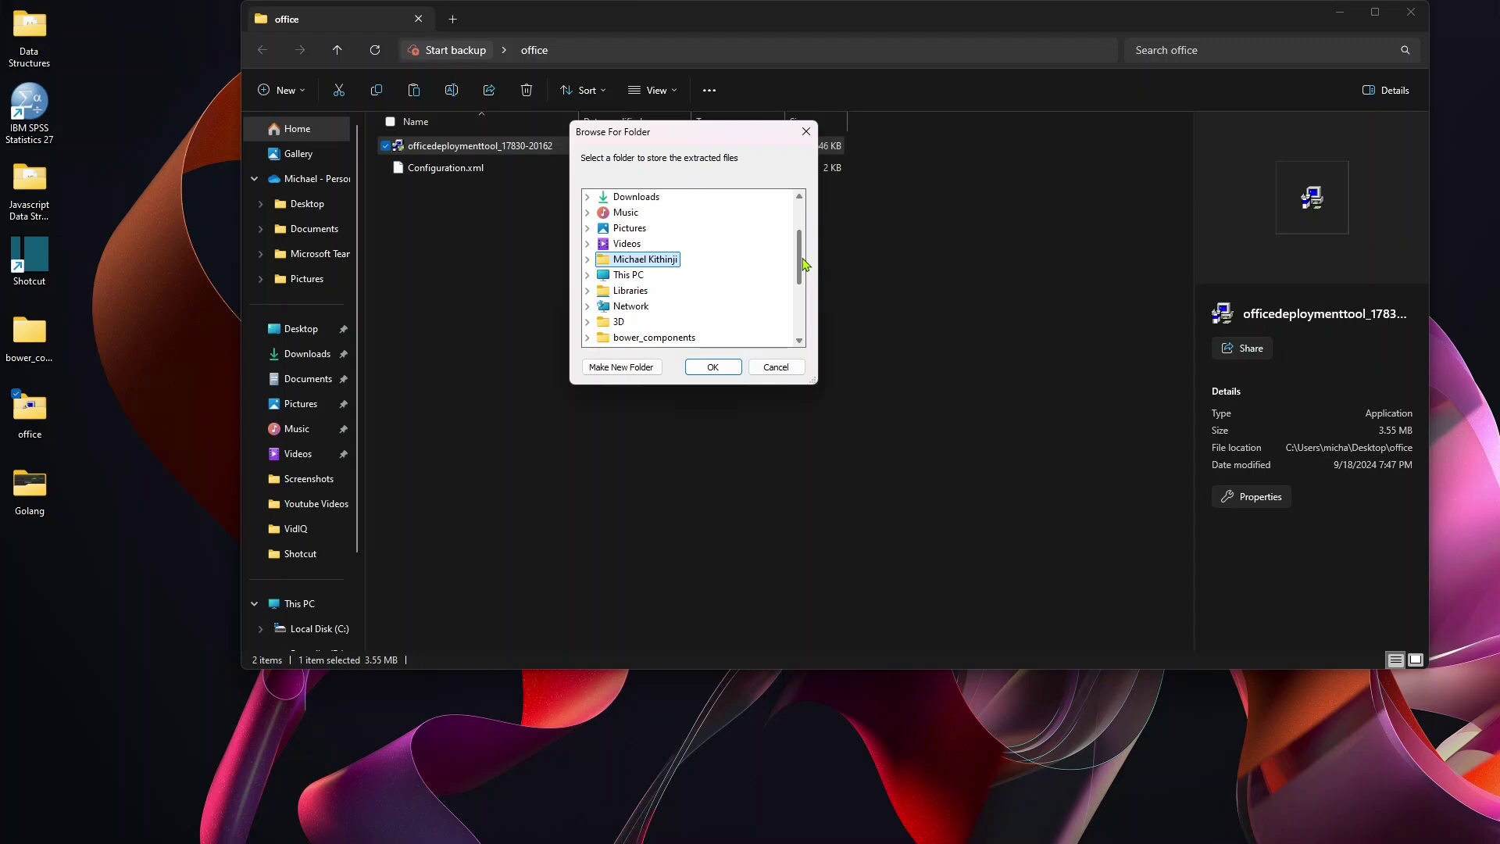
pyautogui.press('Return')
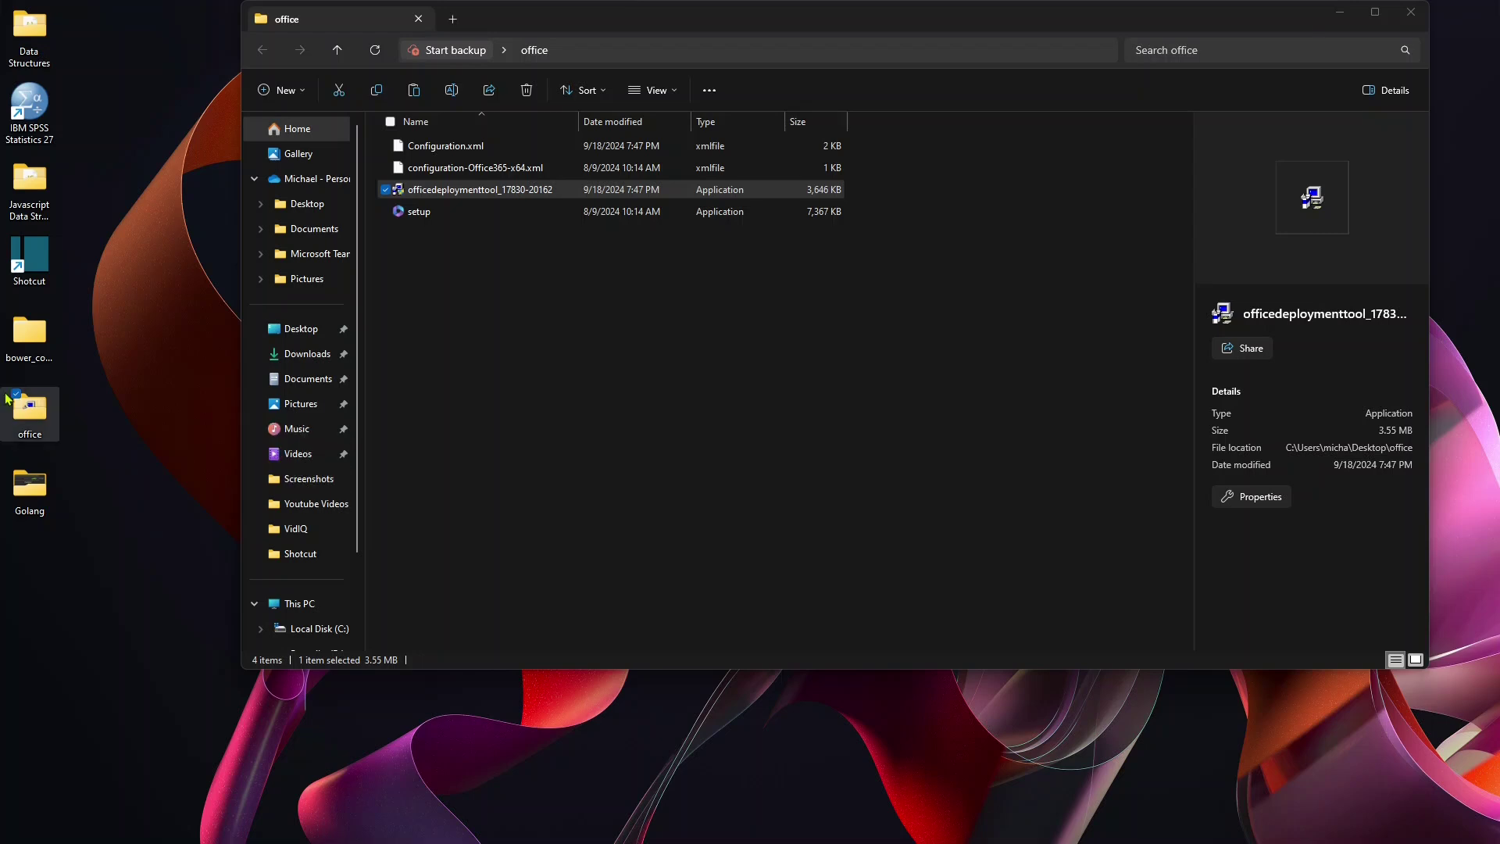
# Move the office folder from the desktop to the root of Local Disk (C:).
pyautogui.scroll(-2, 311, 524)
pyautogui.click(310, 524)
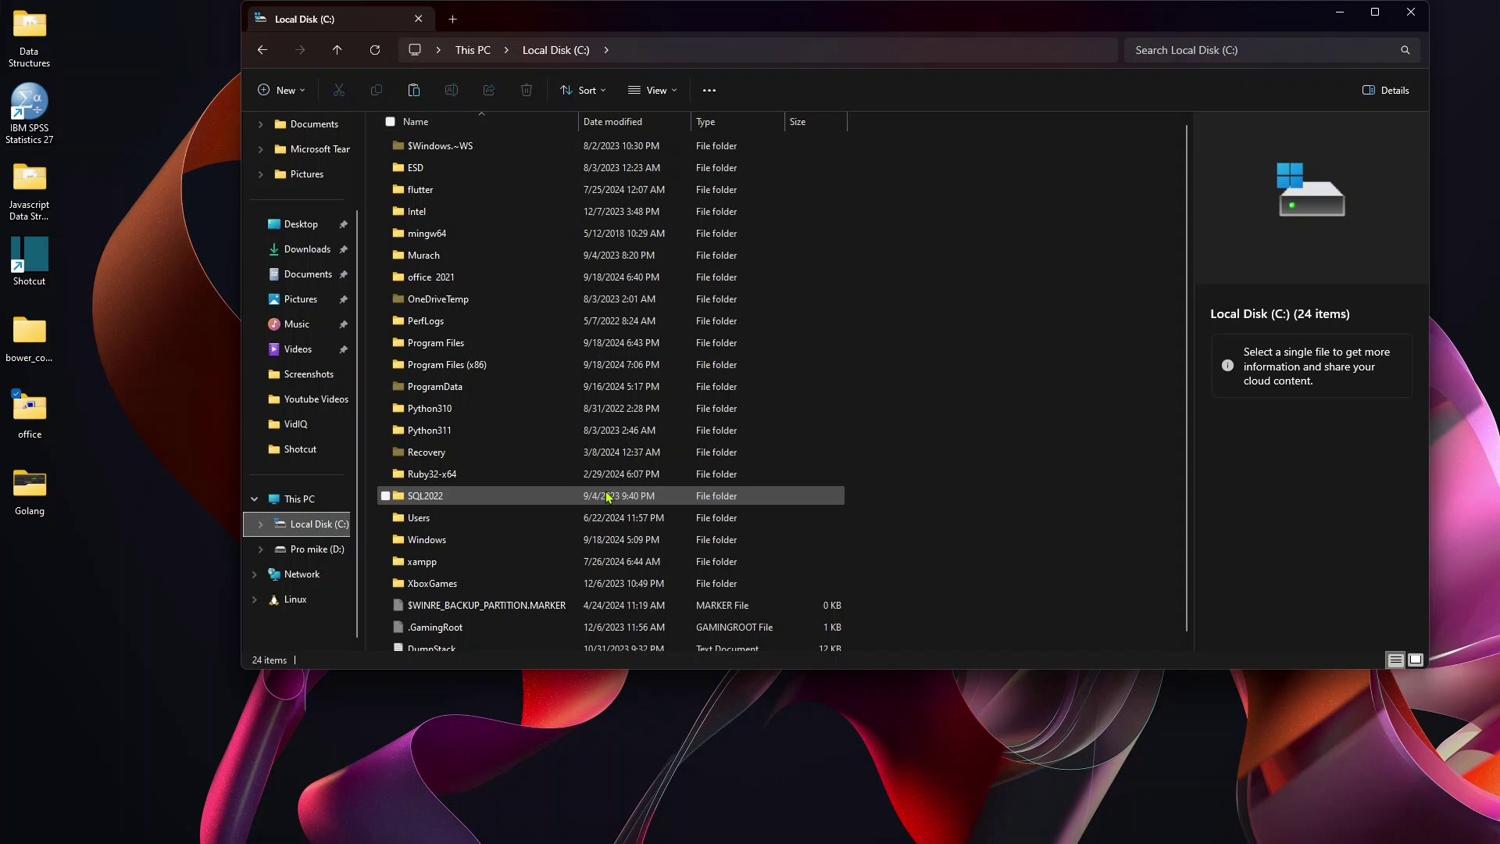
pyautogui.scroll(-1, 917, 443)
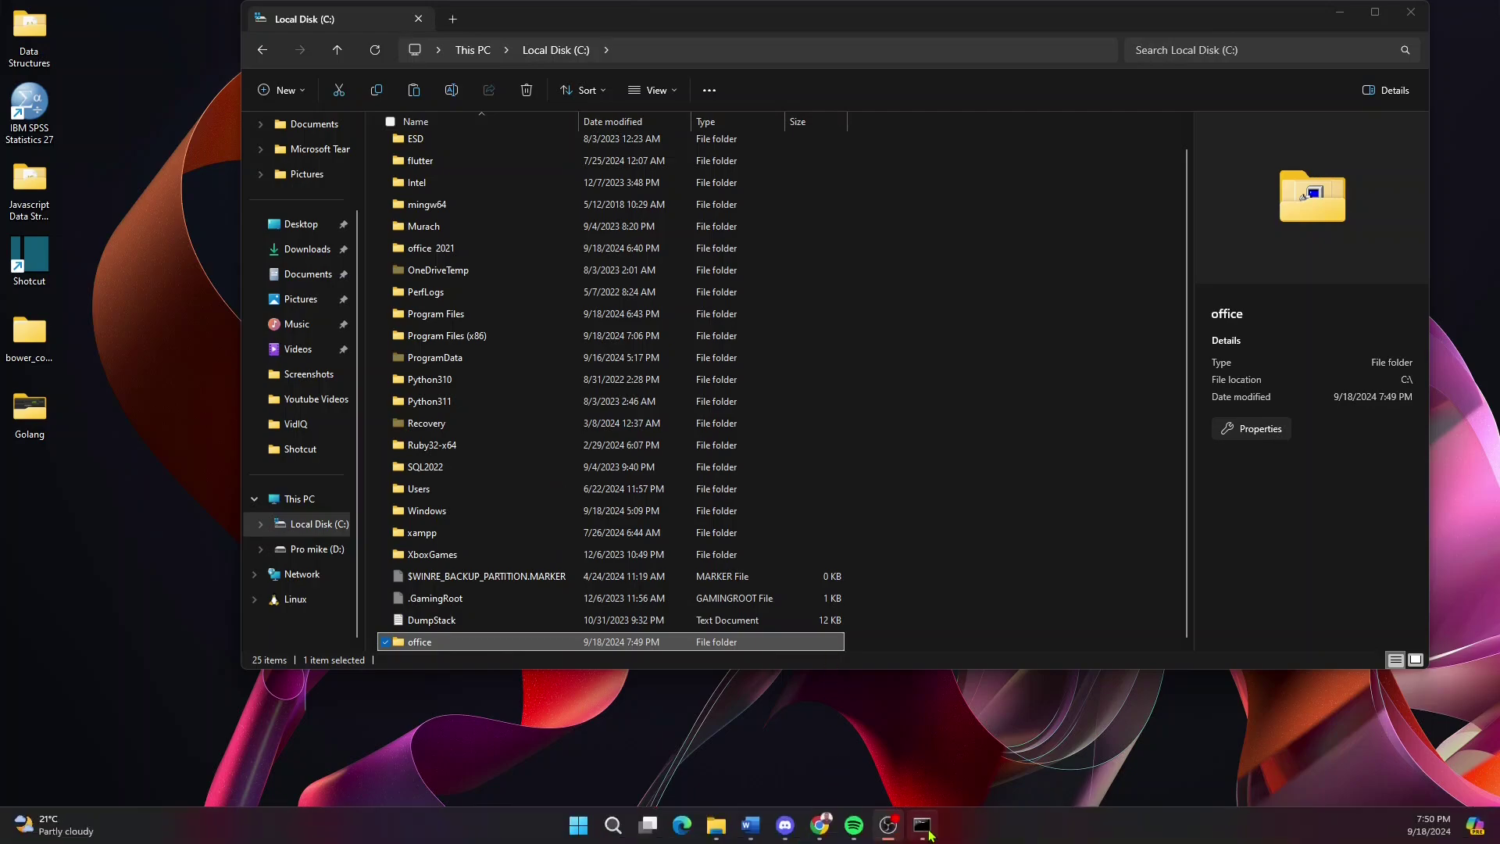
# Open the office folder on Local Disk (C:), copy its path C:\office and minimize the folder window.
pyautogui.click(928, 835)
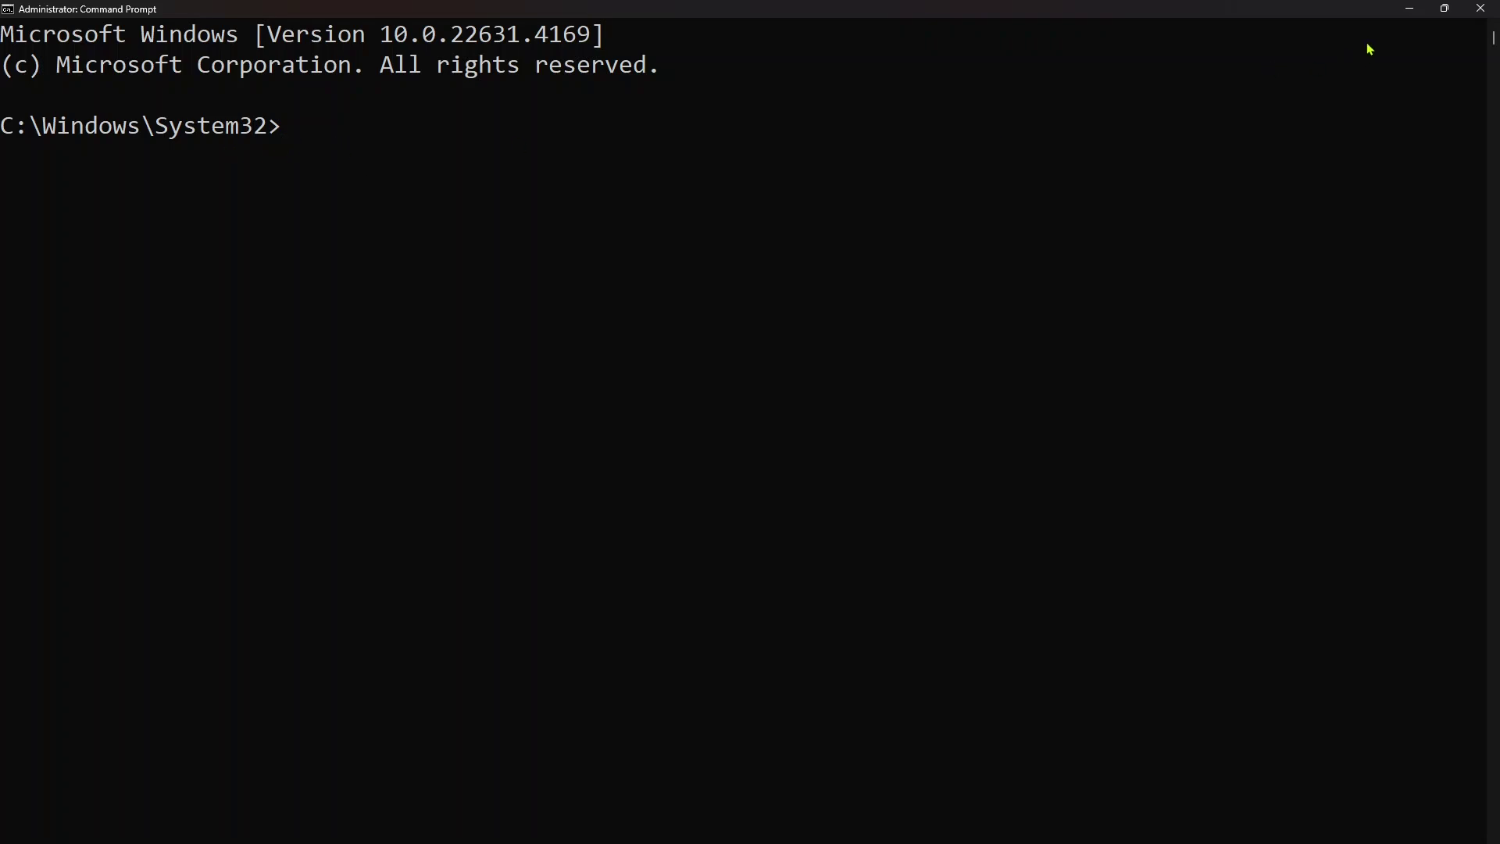
pyautogui.click(1408, 8)
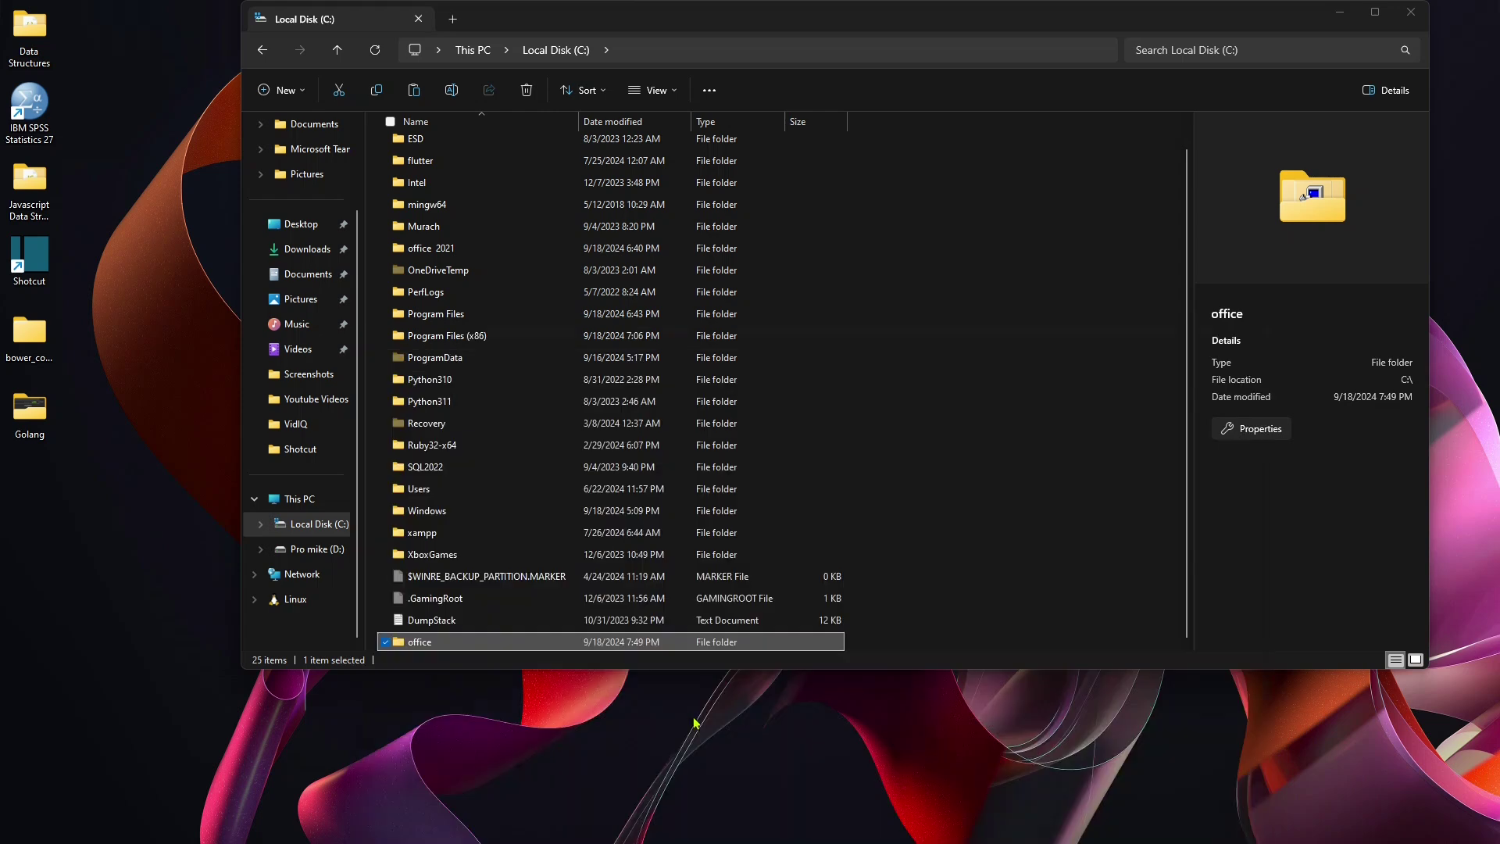
pyautogui.doubleClick(485, 641)
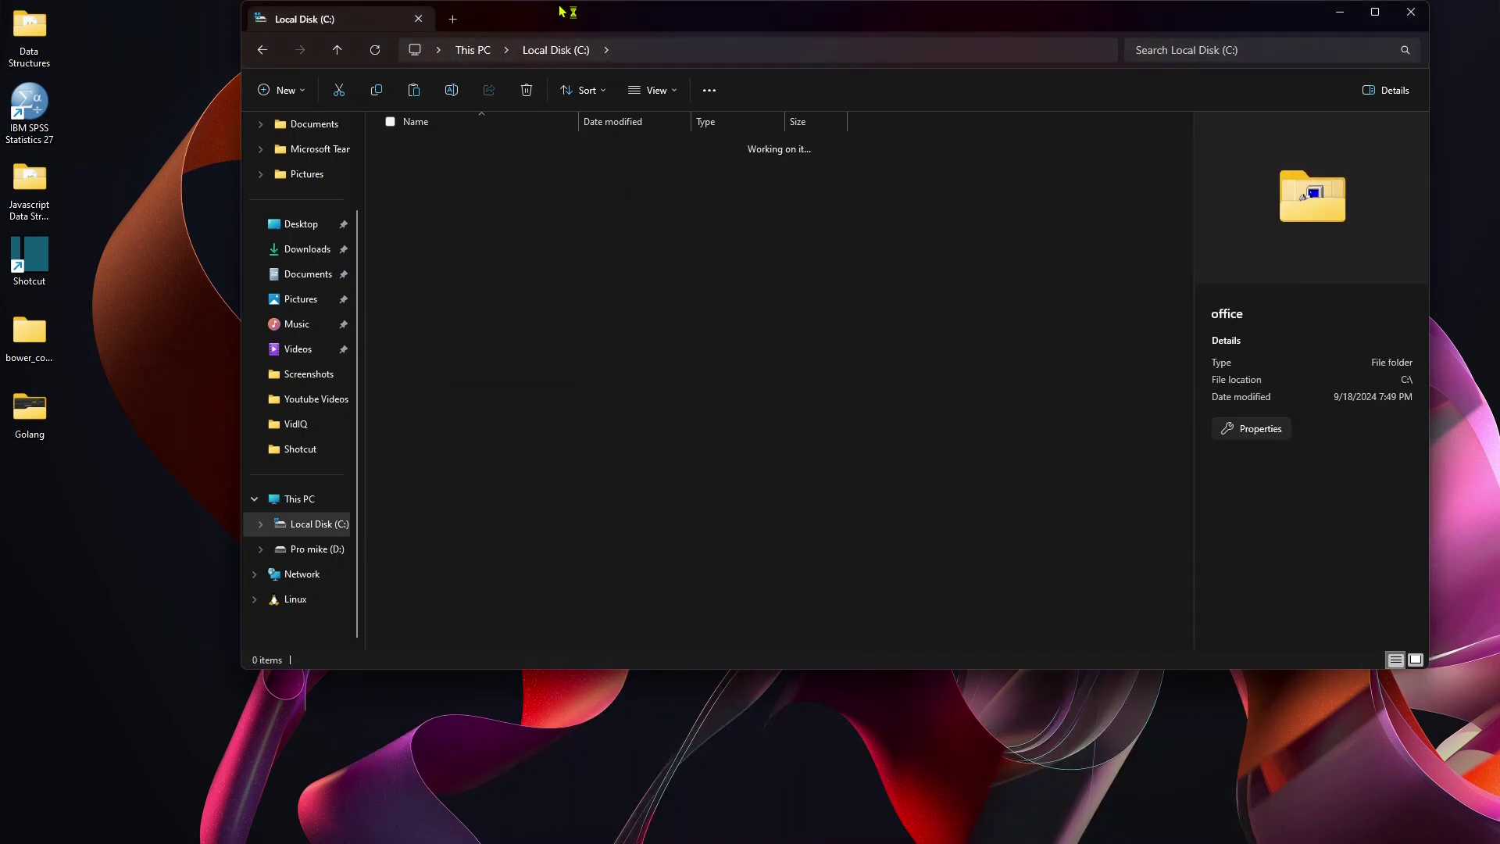
pyautogui.click(676, 50)
pyautogui.click(668, 47)
pyautogui.hotkey('ctrl', 'a')
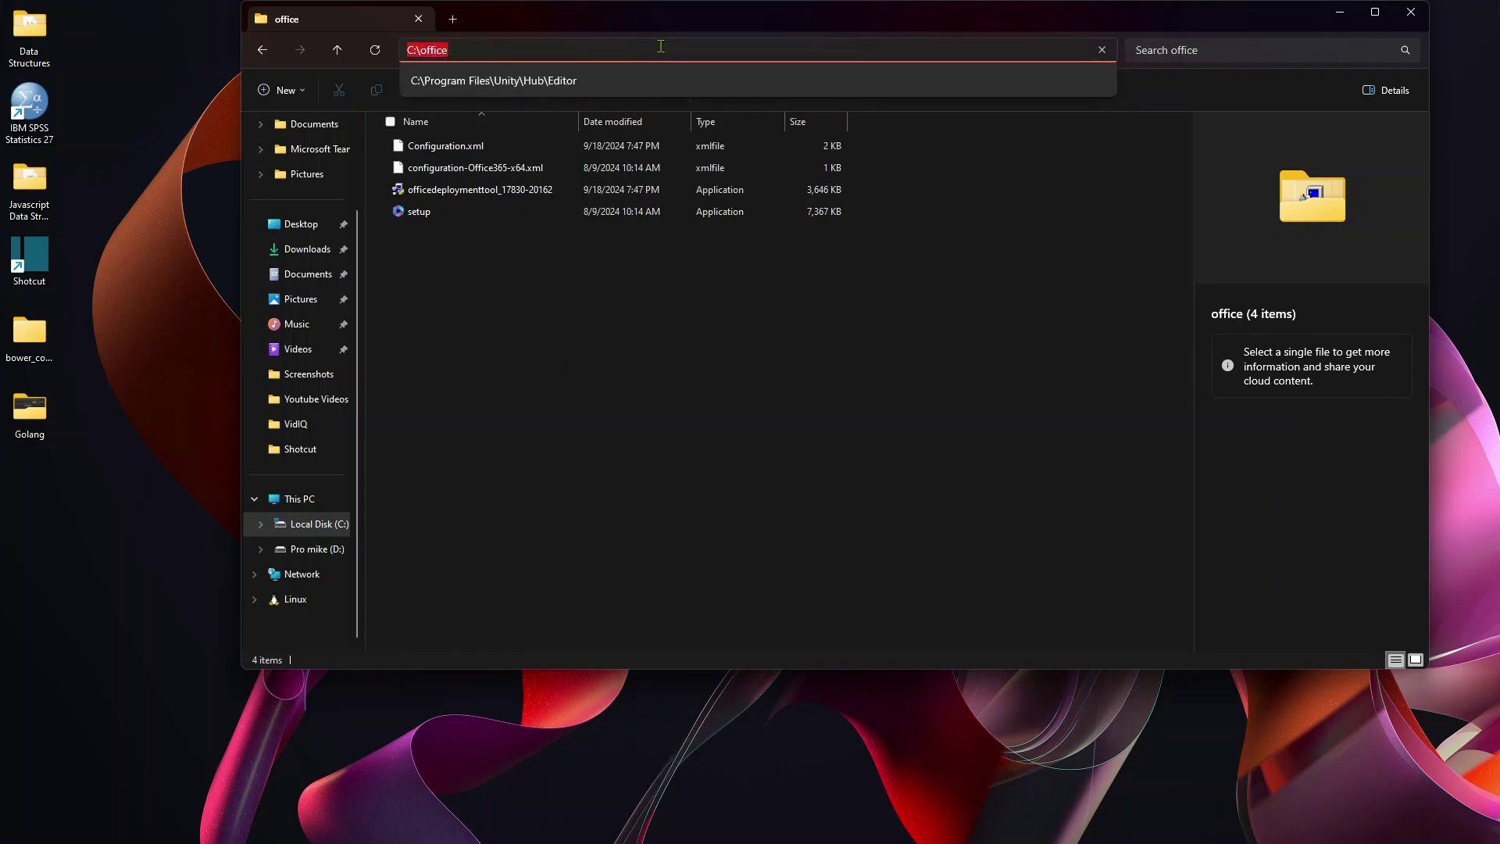
pyautogui.click(1339, 11)
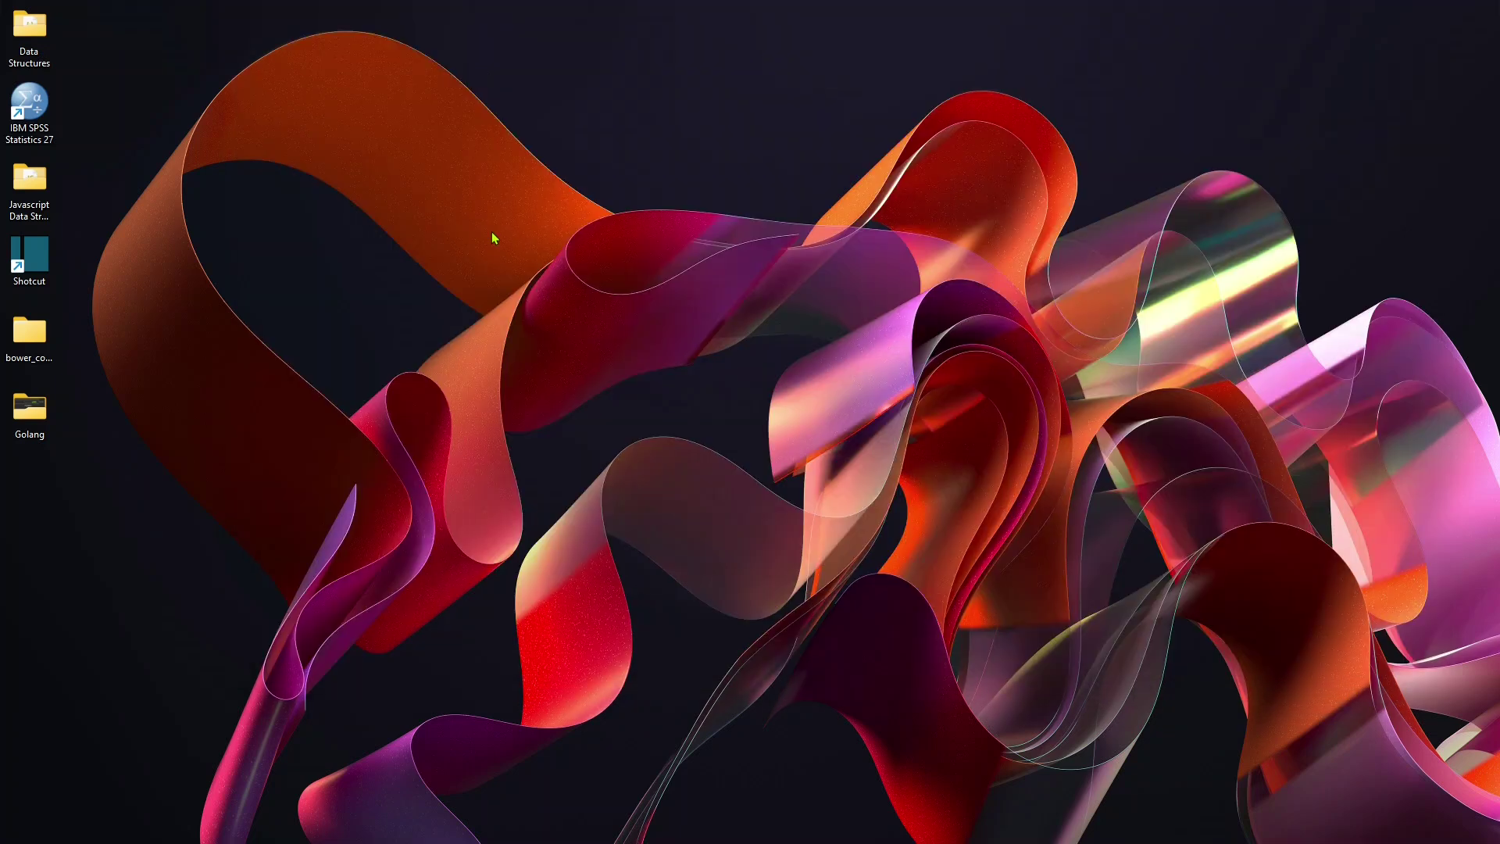
# Switch to the administrator Command Prompt and change the working directory to C:\office.
pyautogui.click(921, 825)
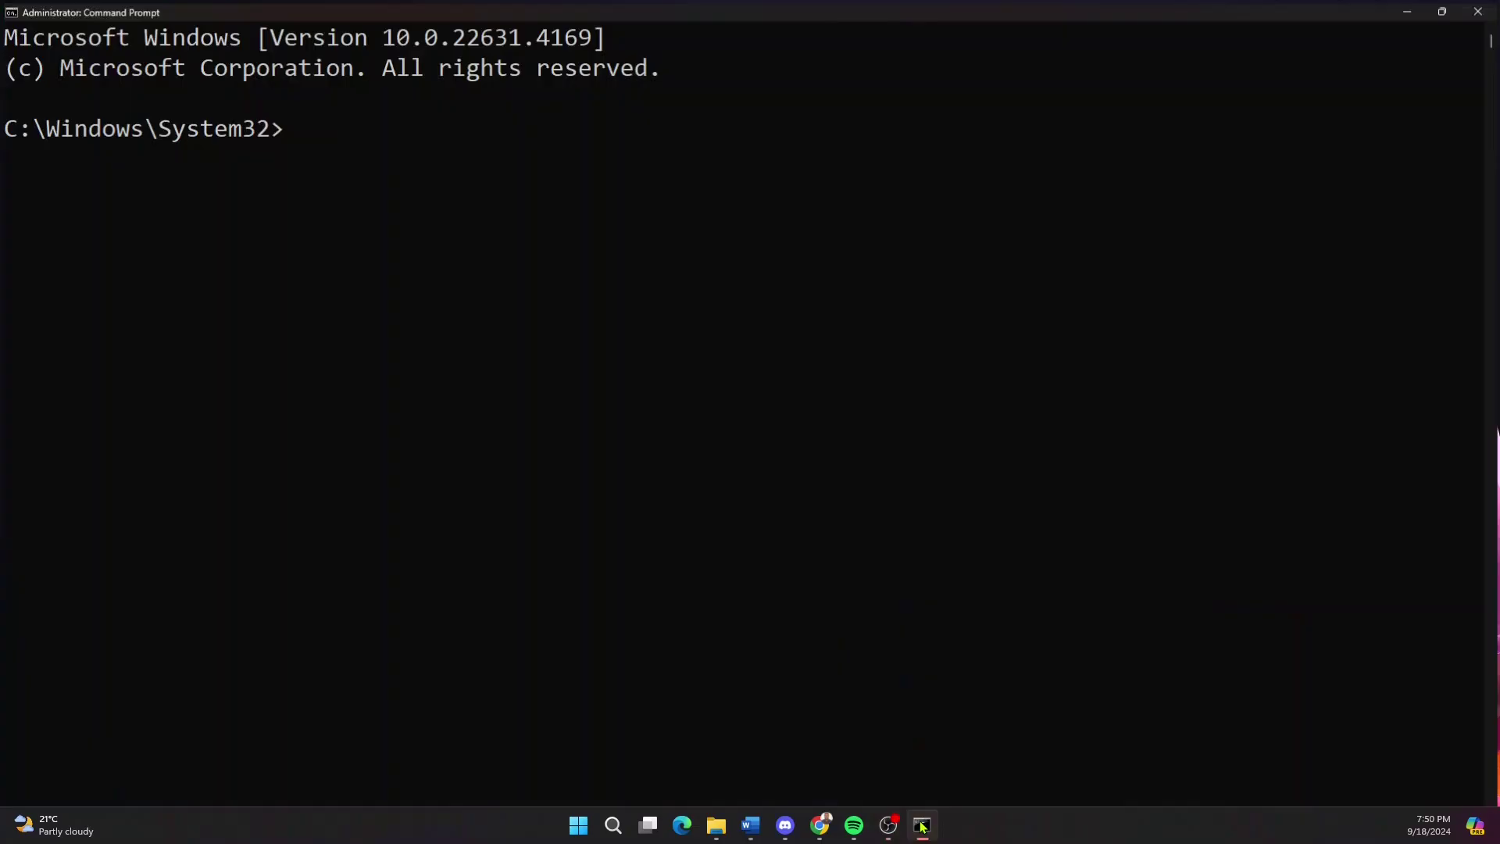
pyautogui.write('cd C:\\office')
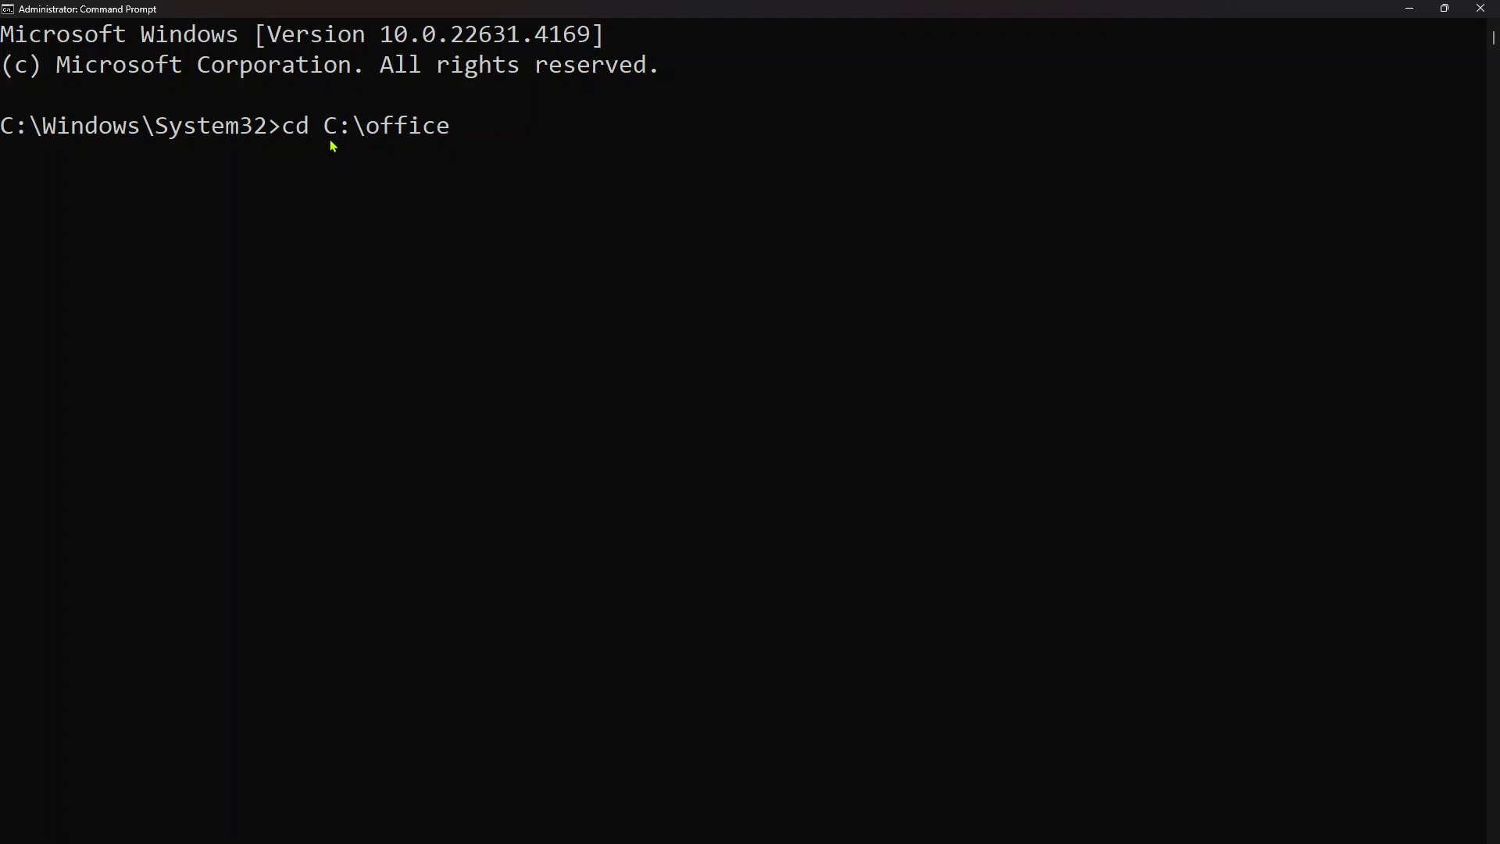
pyautogui.press('Return')
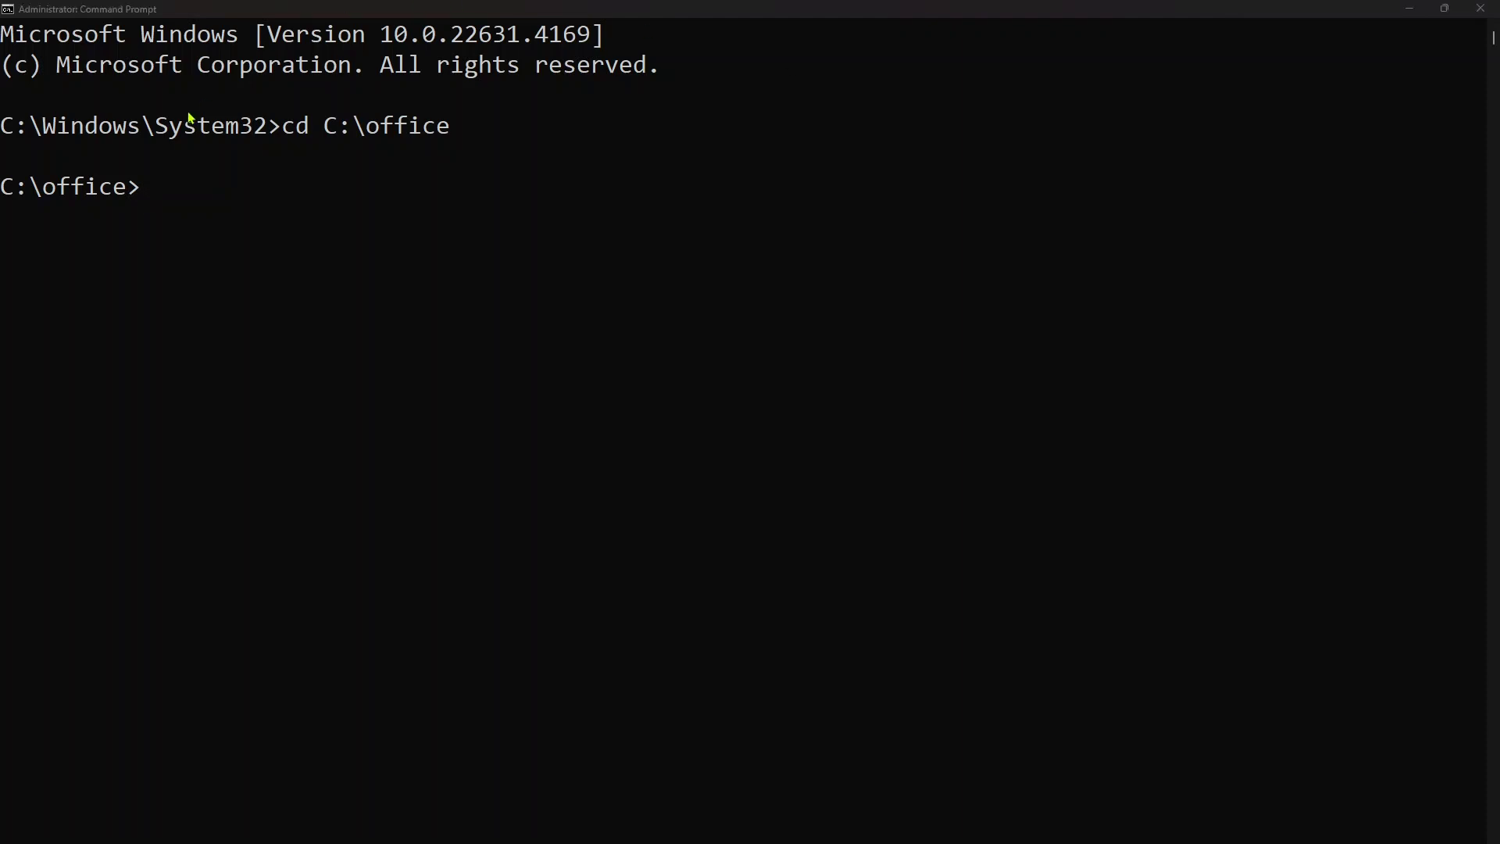
# Start the Office installation with the command setup.exe /configure Configuration.xml.
pyautogui.click(150, 195)
pyautogui.write('set')
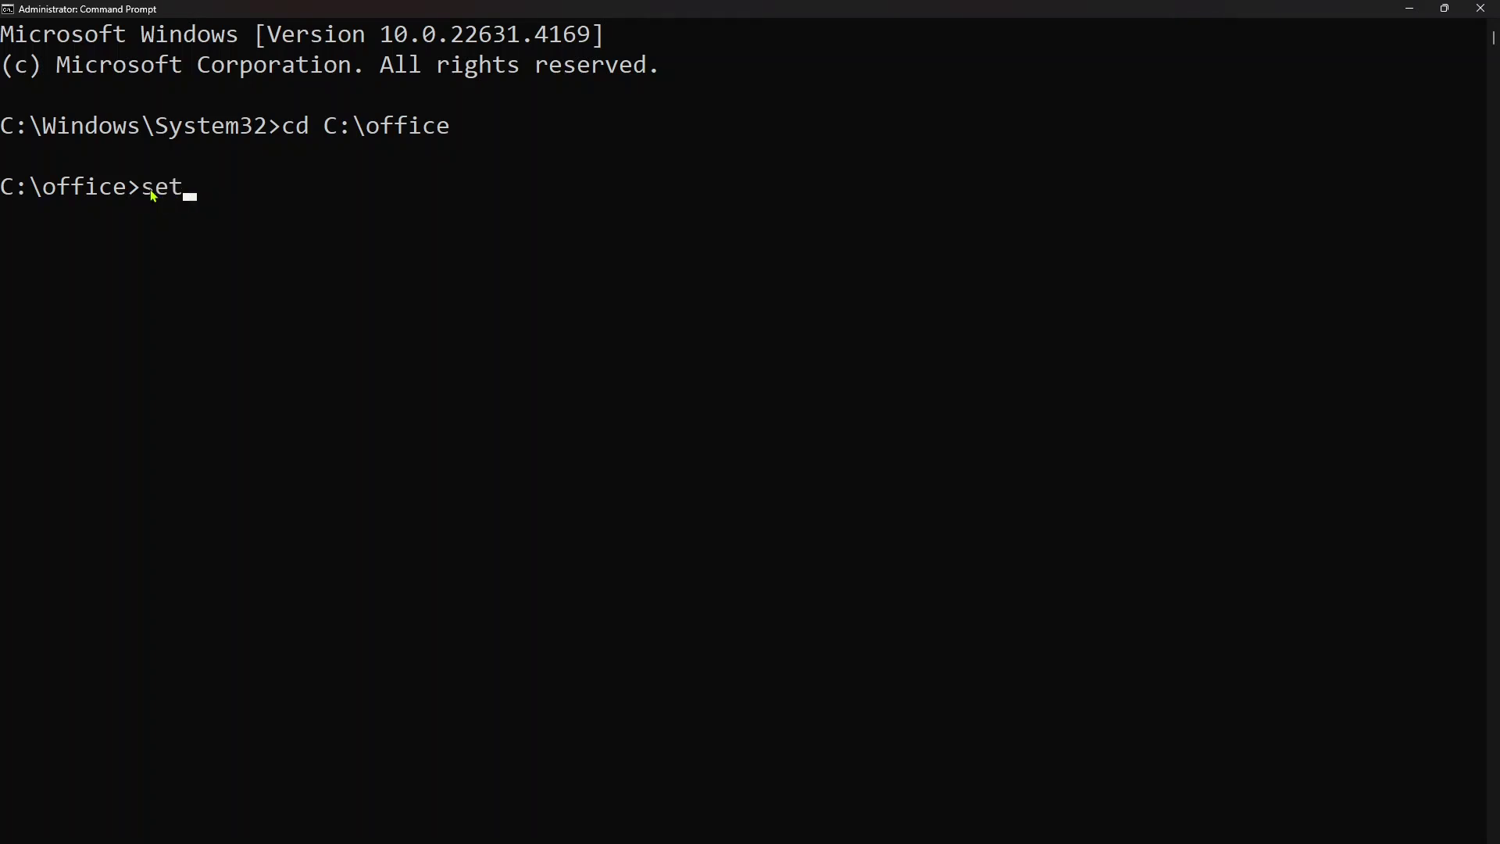
pyautogui.write('up.exe \\')
pyautogui.press('BackSpace')
pyautogui.write('/o')
pyautogui.press('BackSpace')
pyautogui.write('confi')
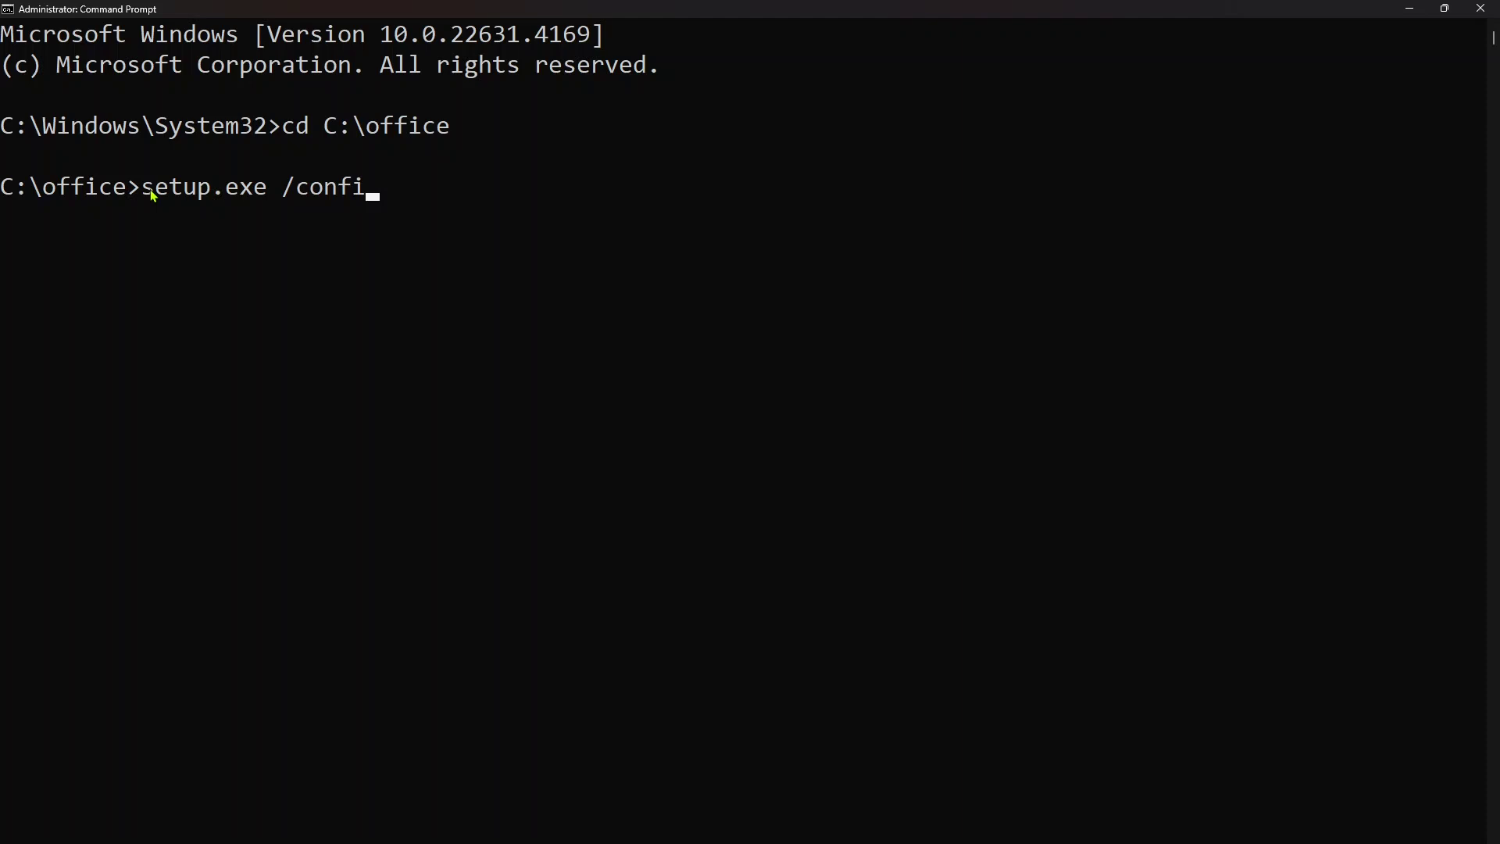
pyautogui.write('gure Confi')
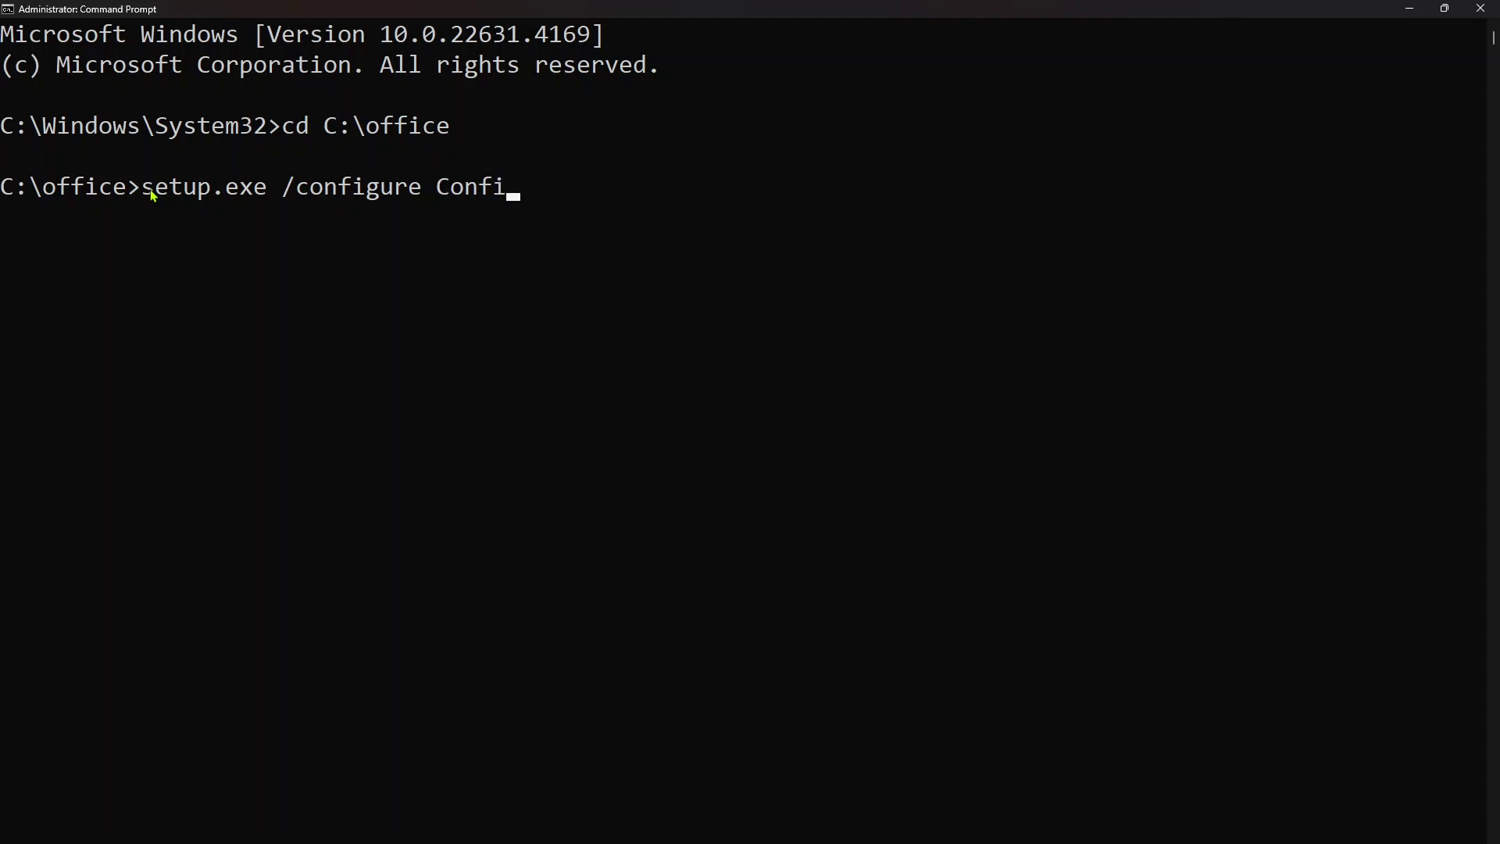
pyautogui.write('guration')
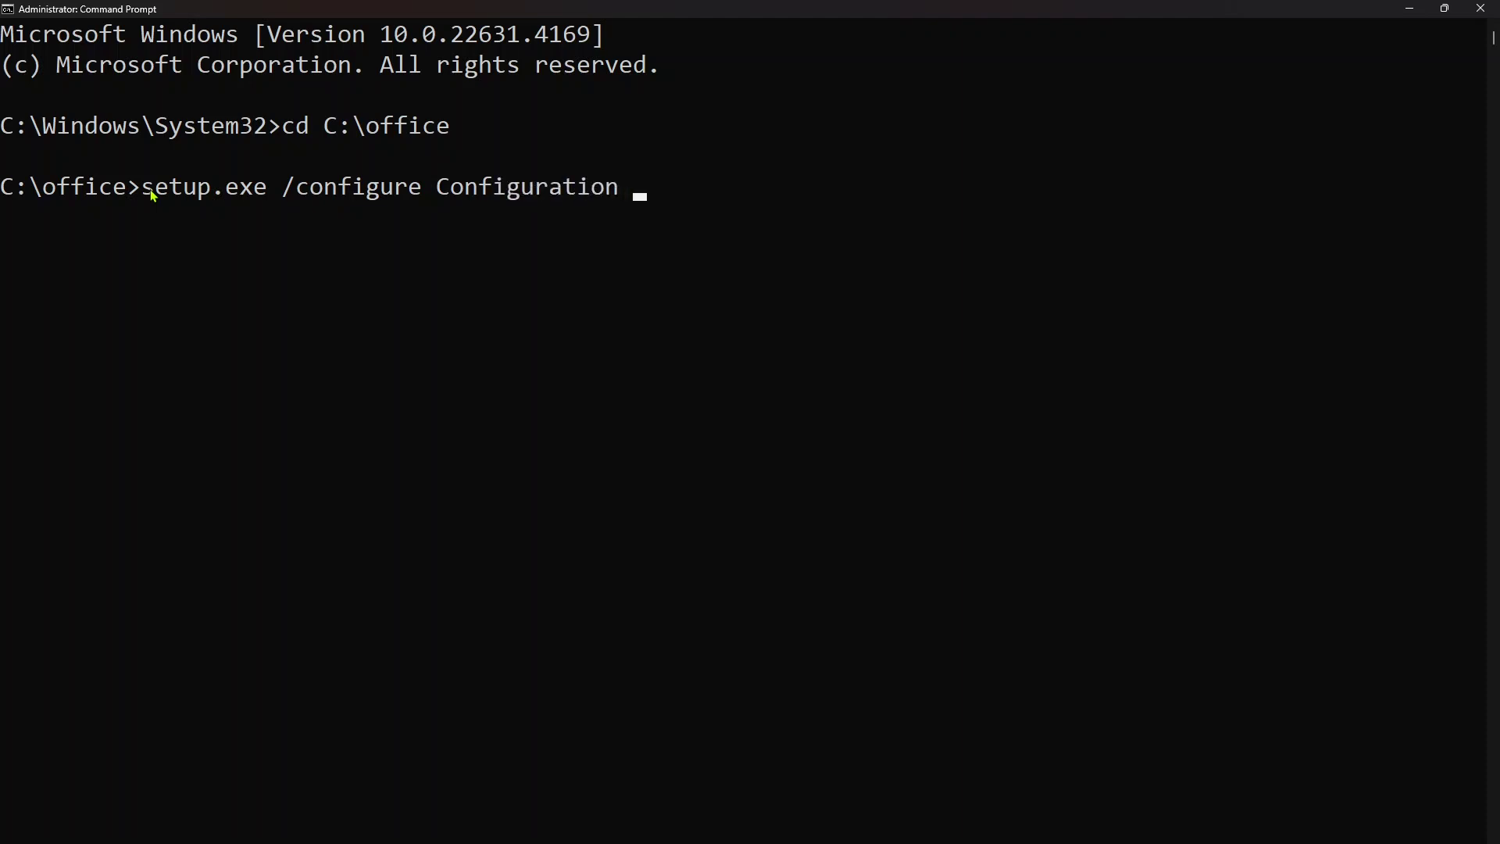
pyautogui.press('BackSpace')
pyautogui.write('.c')
pyautogui.press('BackSpace')
pyautogui.write('xml')
pyautogui.press('Return')
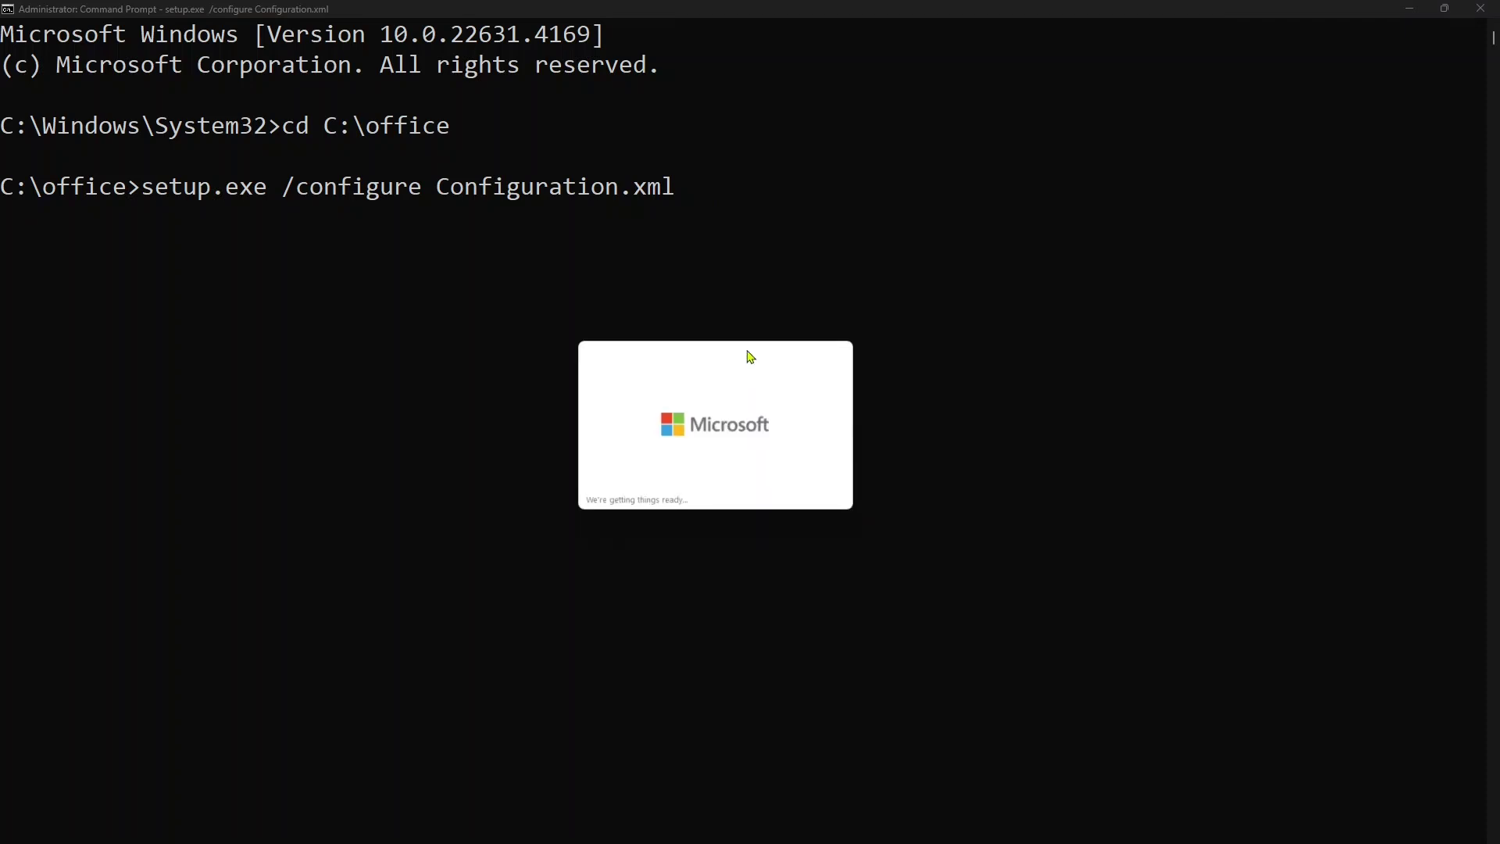
pyautogui.moveTo(803, 381); pyautogui.dragTo(687, 279)
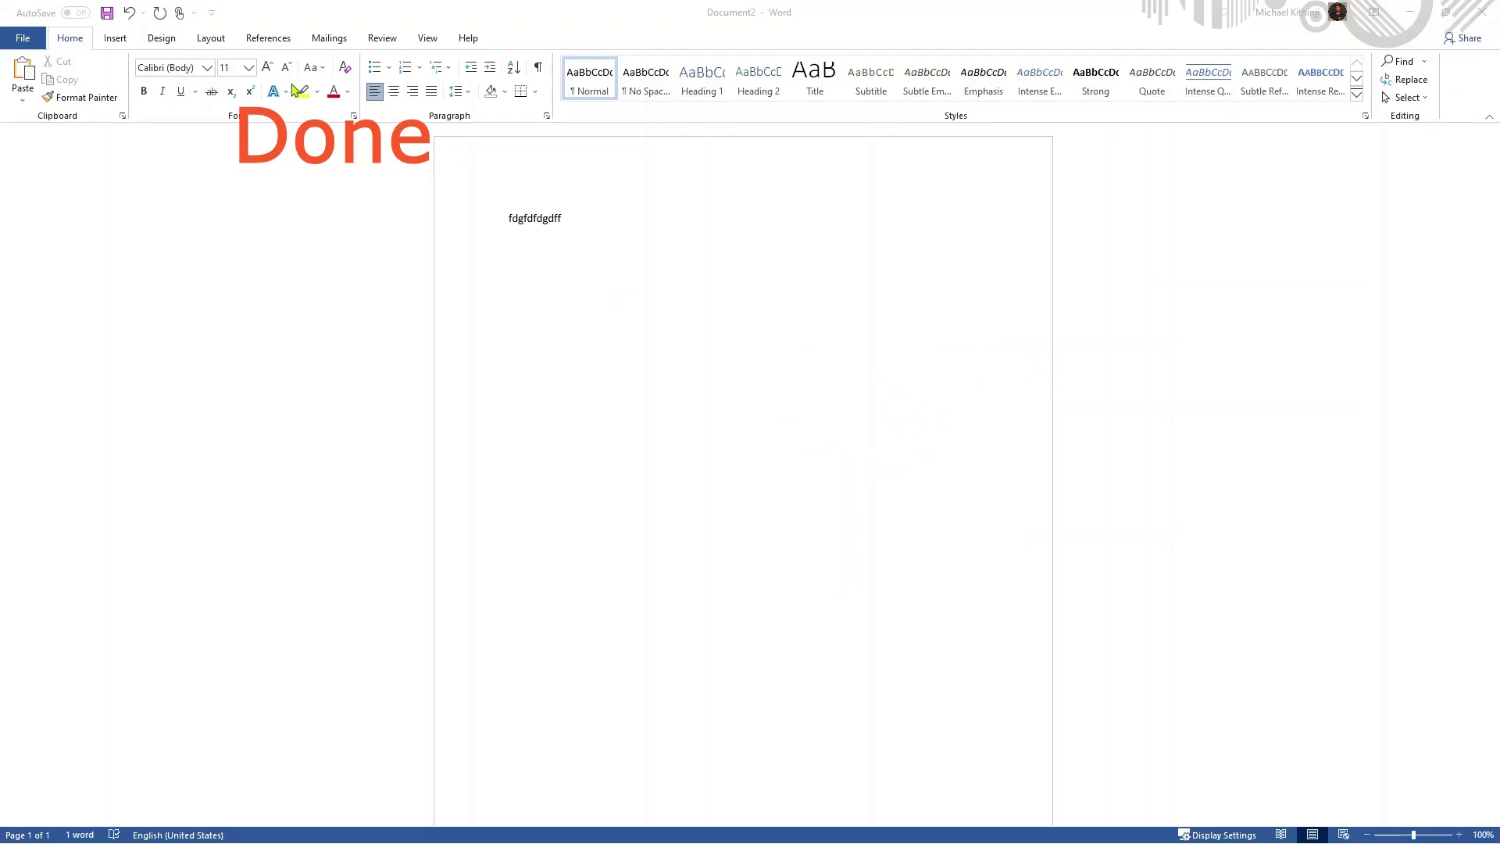
# Switch to the blank Word document and add random characters to its first line to test typing.
pyautogui.write('sfsfsxzZvbfrdcdbc')
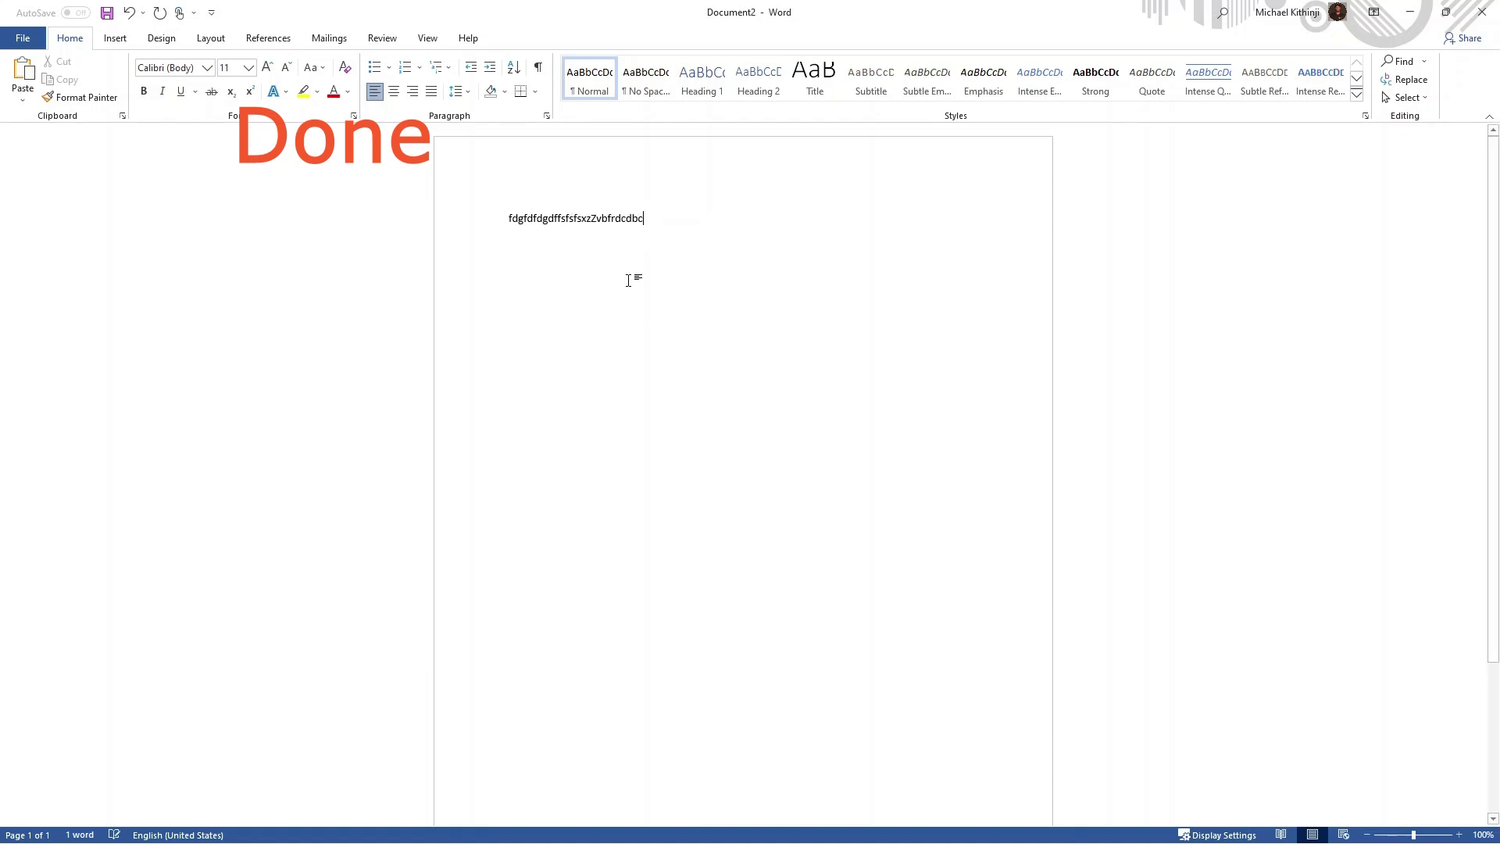
pyautogui.write('k/..jvhgjvbcvcvxf')
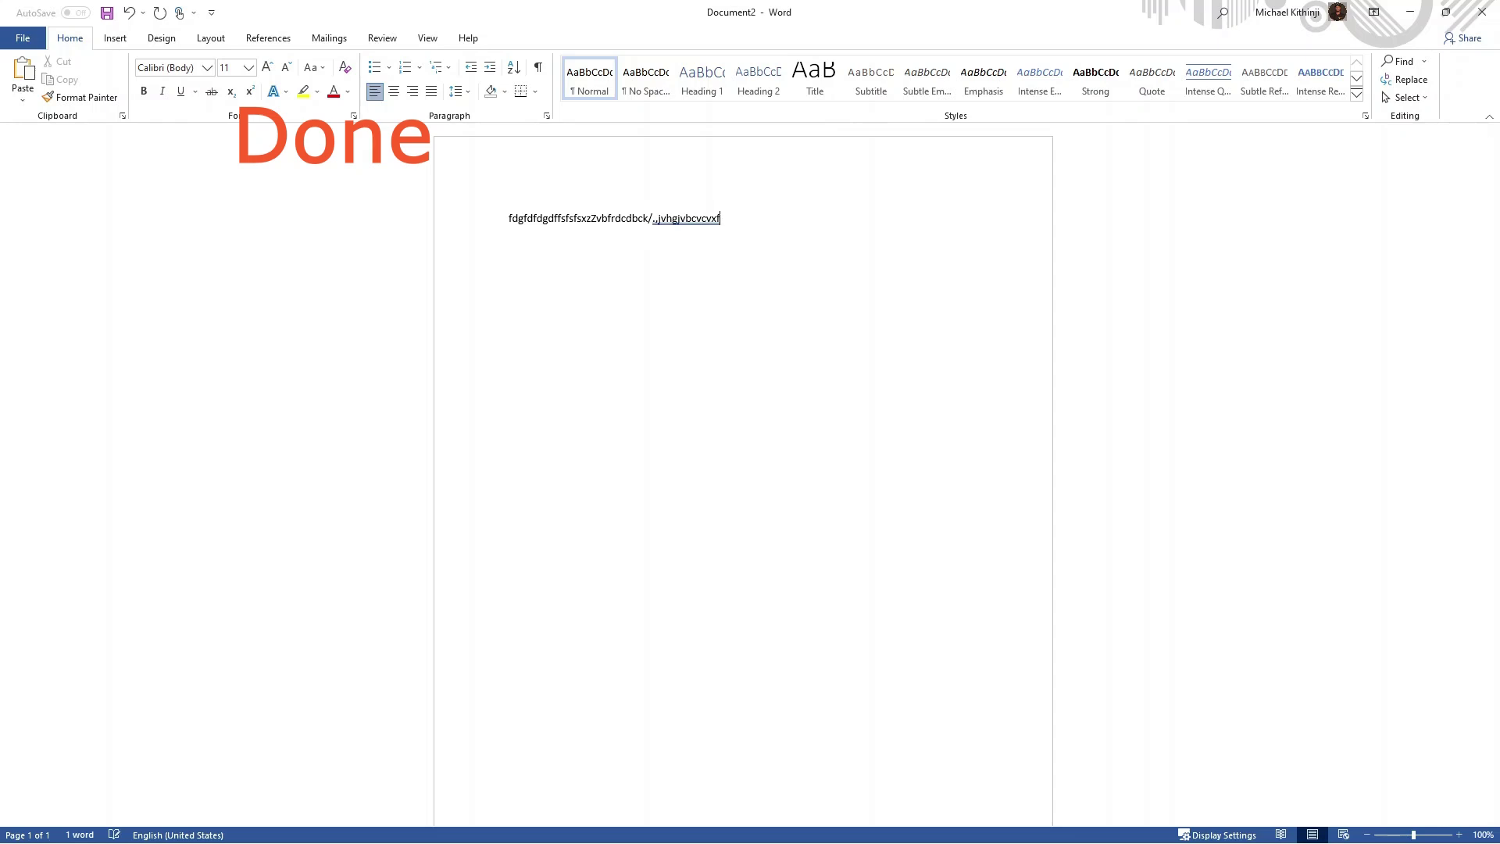
pyautogui.write('xx')
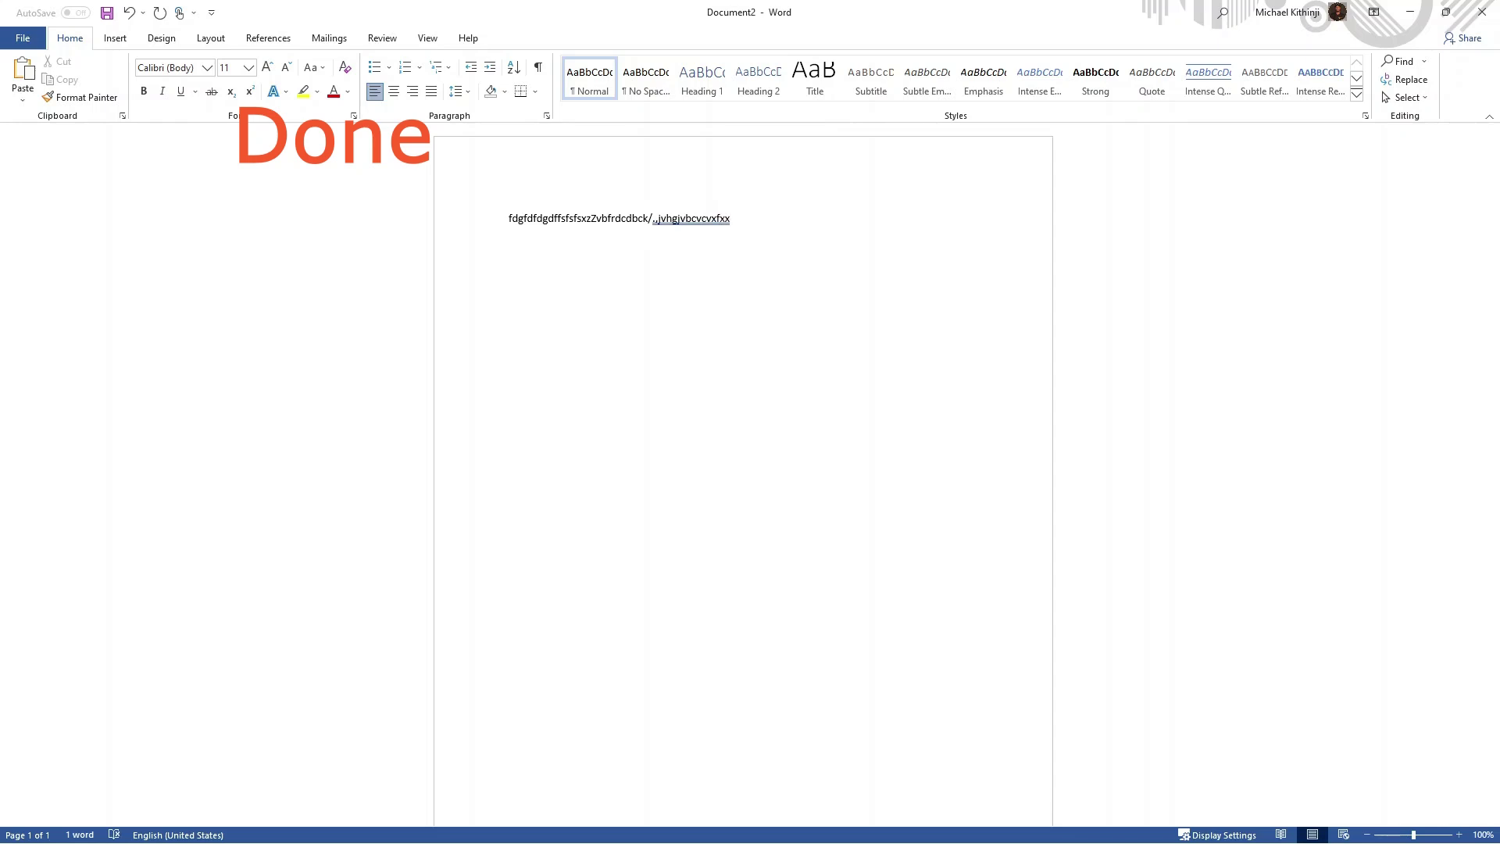